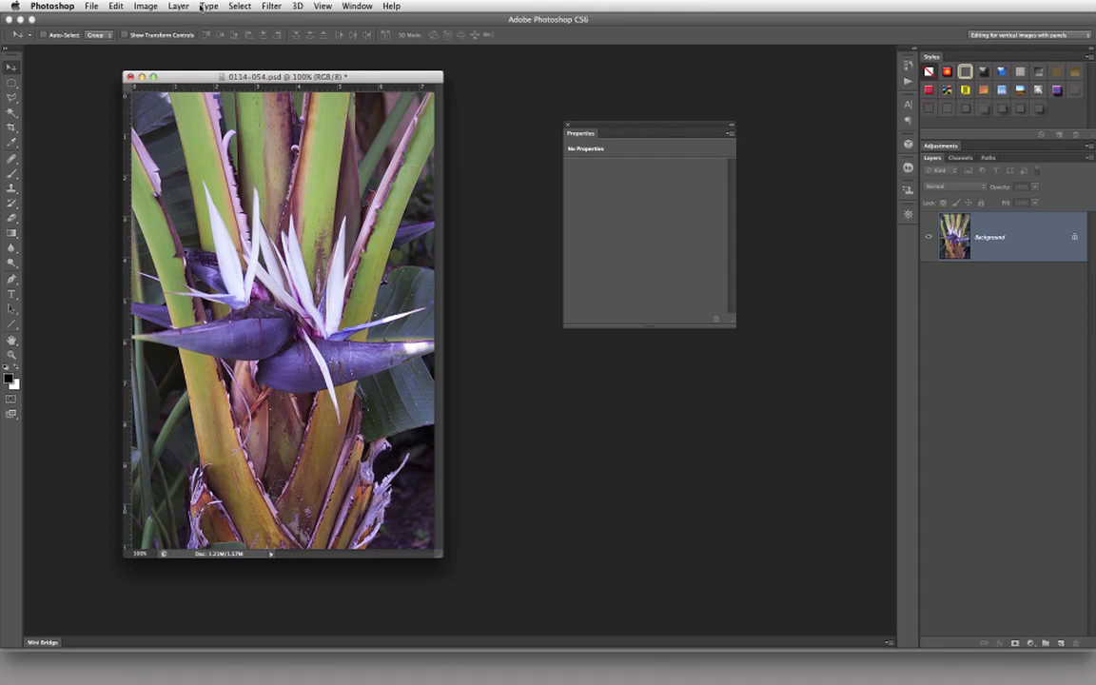
# Step: Try loading the saved Purple Flower selection and inverting it as a separate operation, and clear the selection
pyautogui.click(240, 7)
pyautogui.click(267, 247)
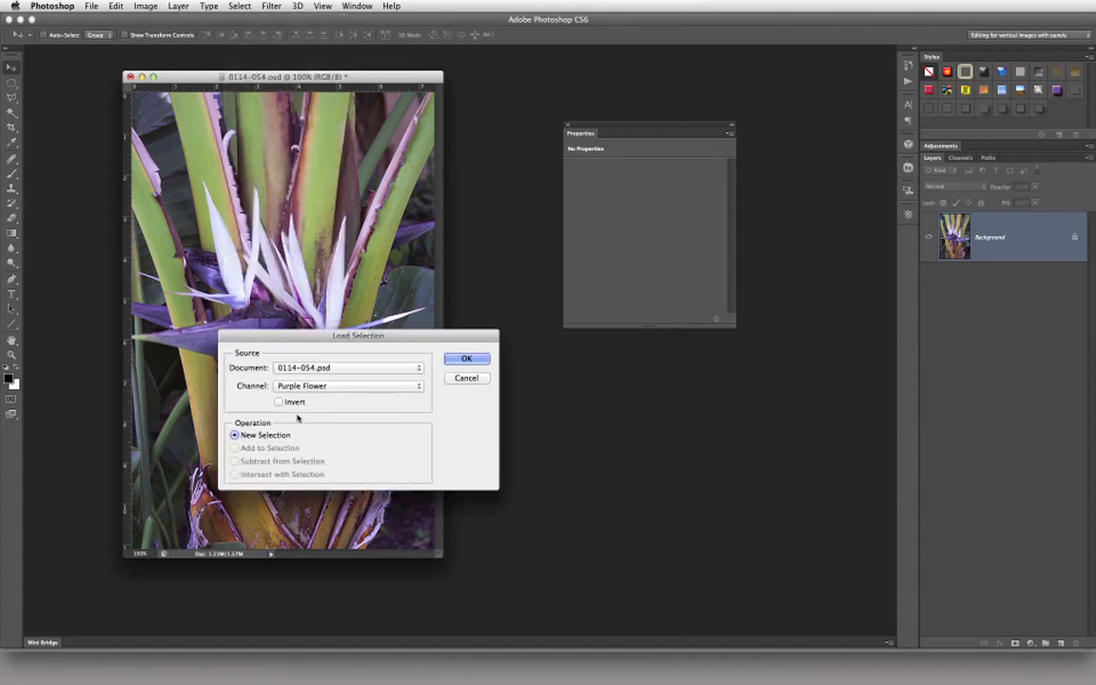
pyautogui.click(466, 358)
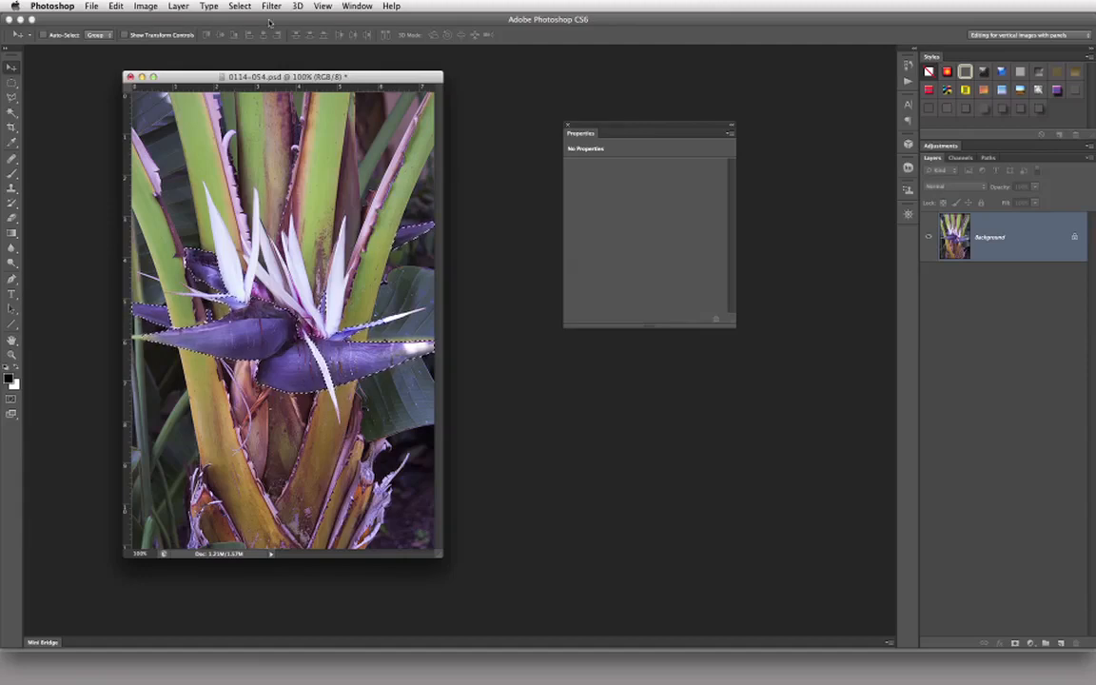
pyautogui.click(238, 7)
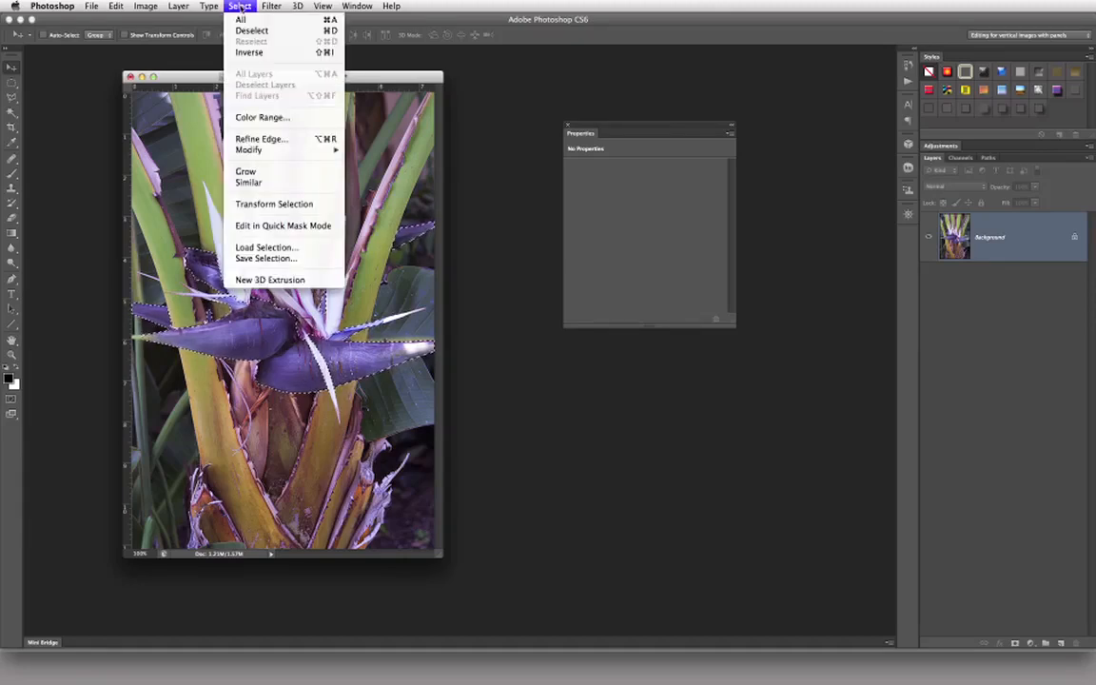
pyautogui.click(244, 52)
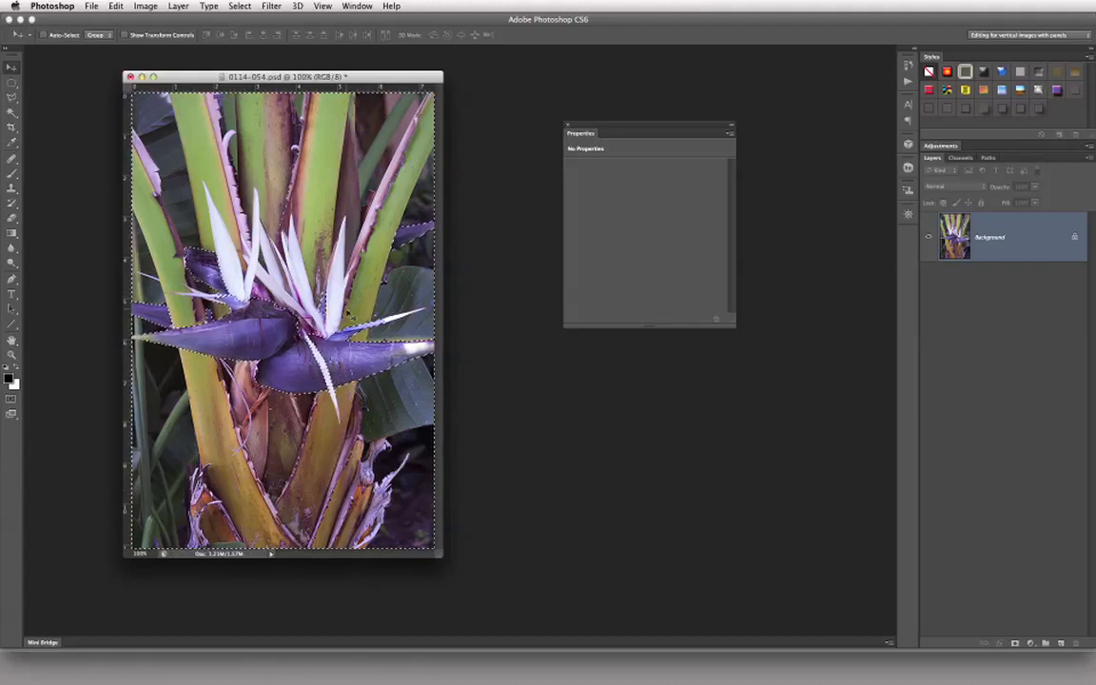
pyautogui.click(240, 6)
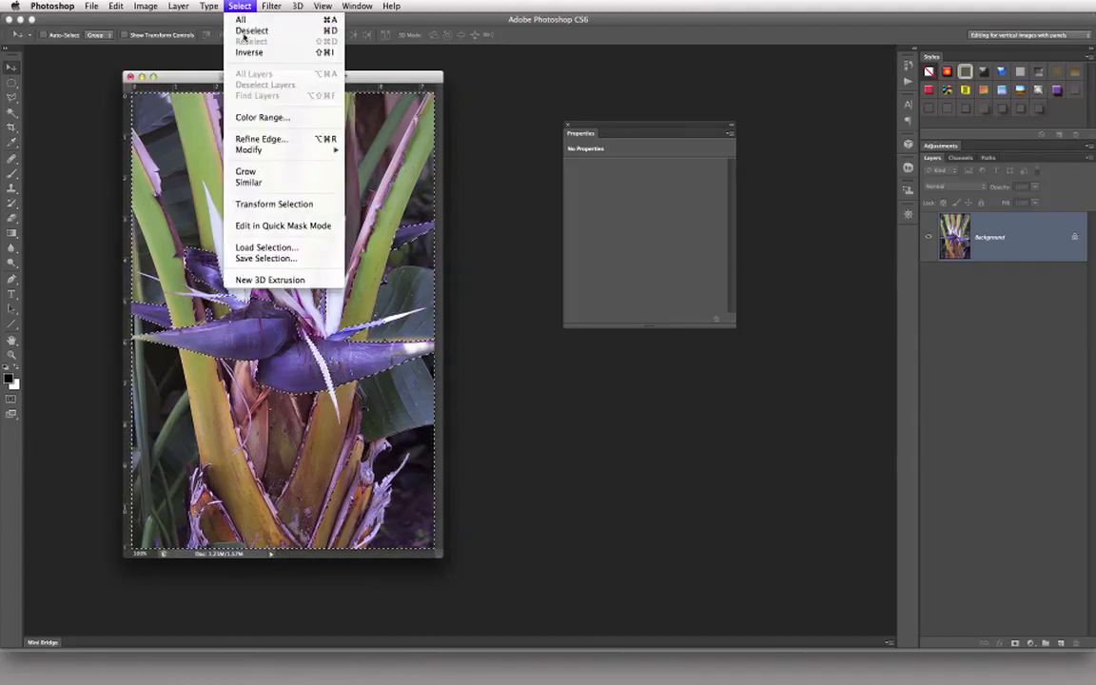
pyautogui.click(244, 30)
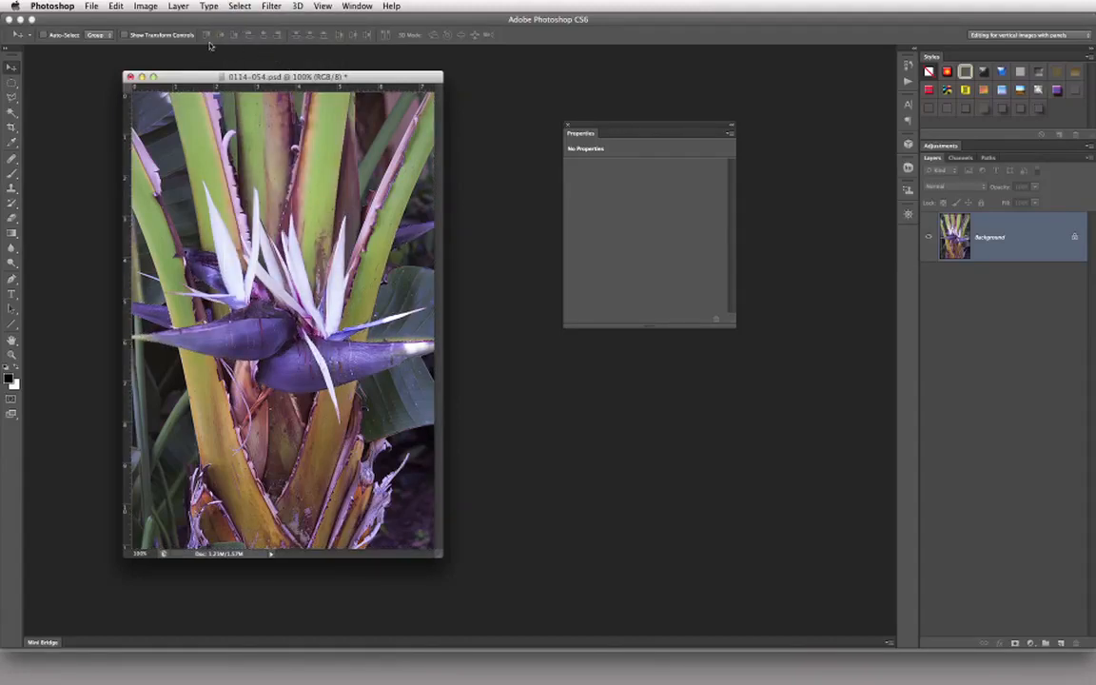
# Step: Load the saved Purple Flower channel as a new selection with the Invert option on
pyautogui.click(238, 6)
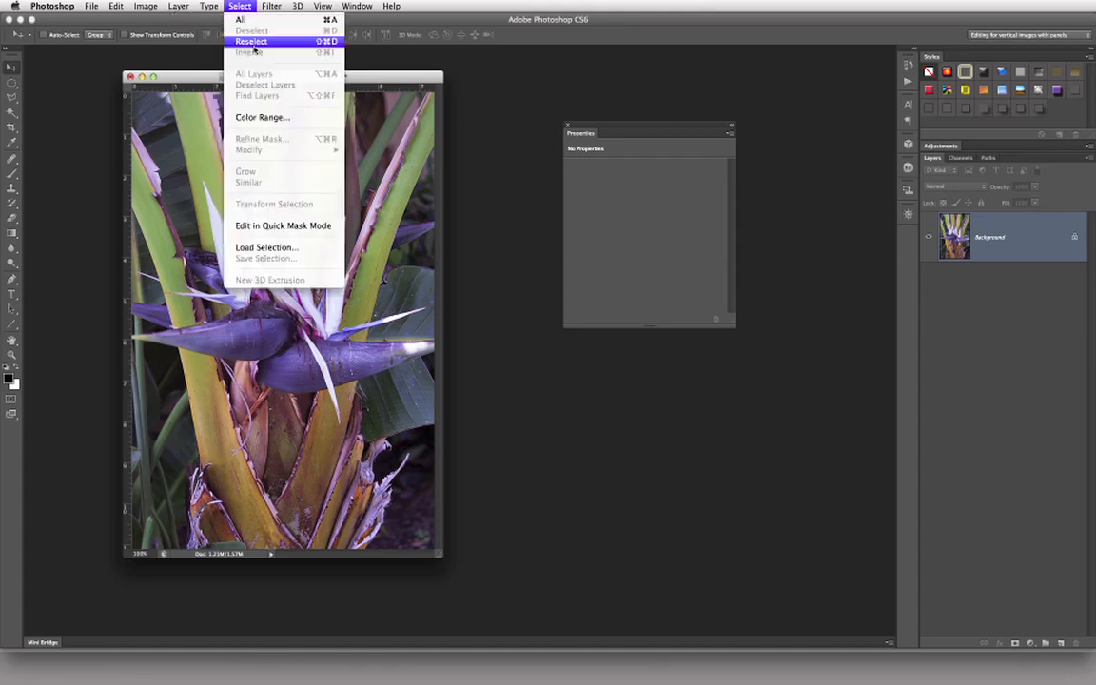
pyautogui.click(288, 248)
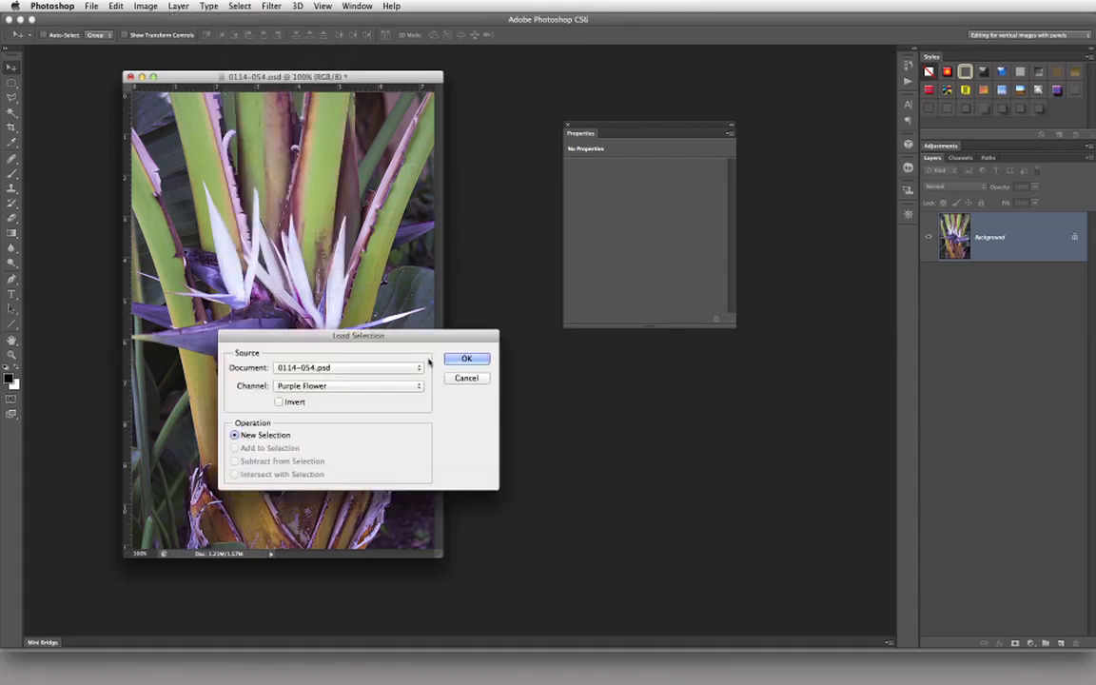
pyautogui.click(282, 401)
pyautogui.click(466, 359)
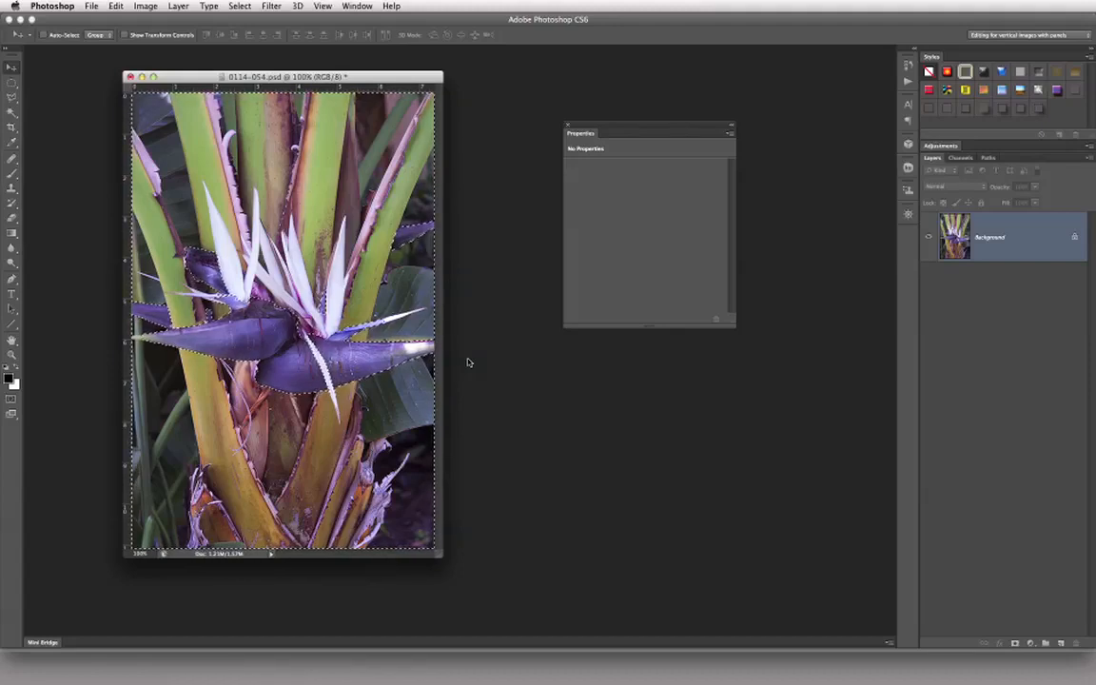
# Step: Add a Color Balance adjustment layer named "Yellows and Greens" from the active selection
pyautogui.click(178, 5)
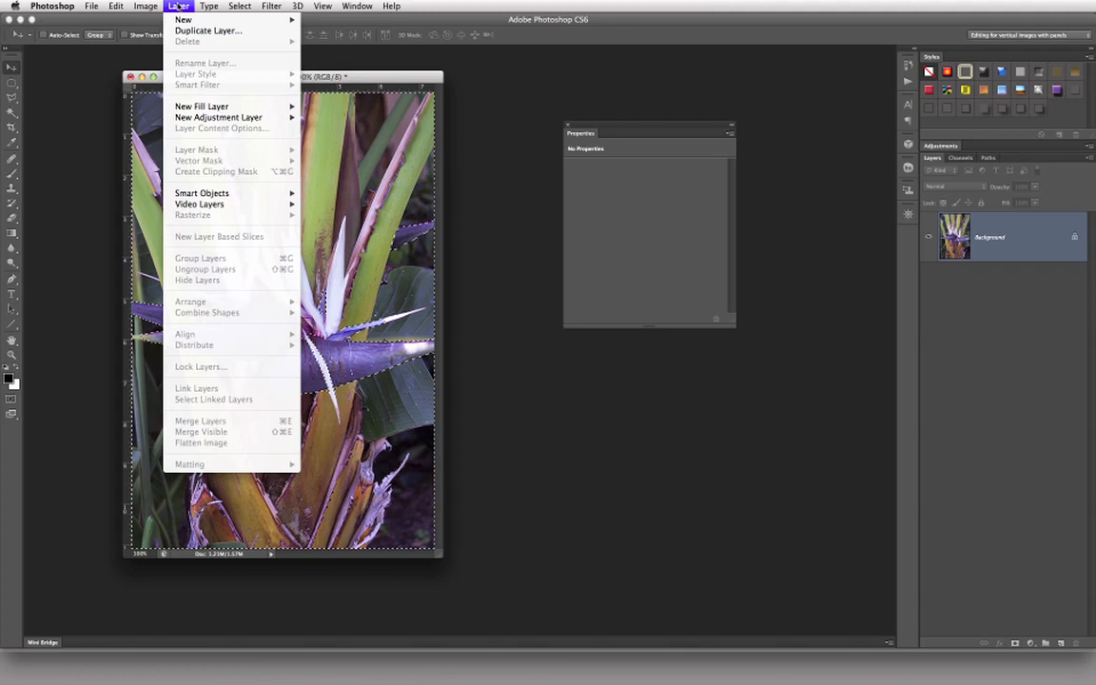
pyautogui.moveTo(218, 119)
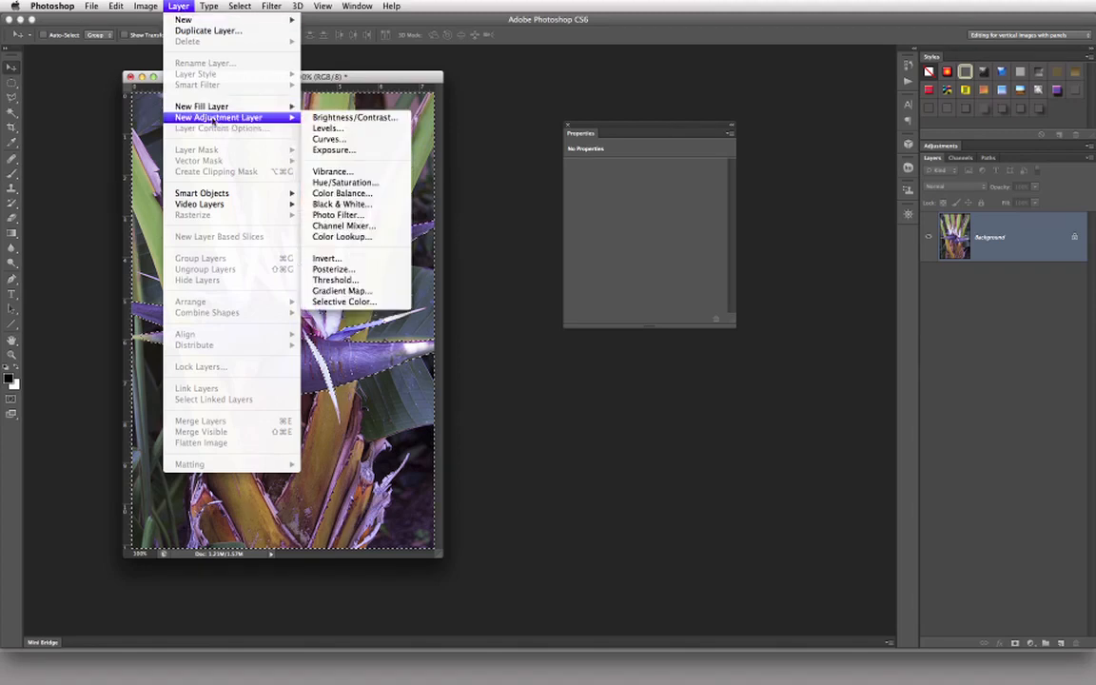
pyautogui.click(387, 197)
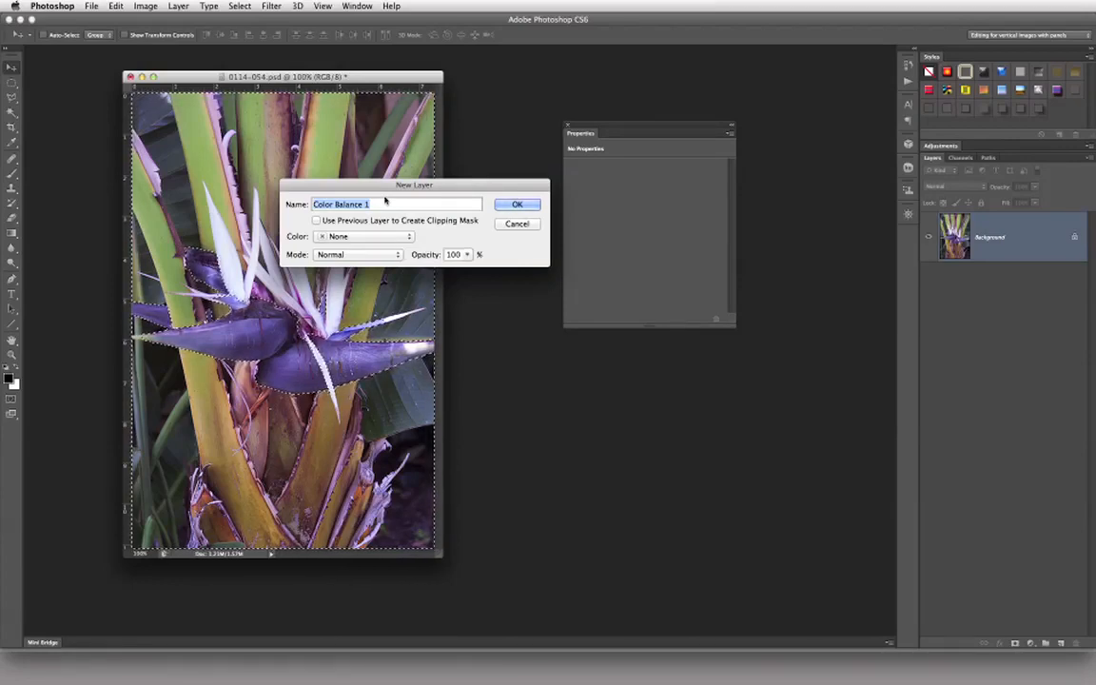
pyautogui.write('Yeloo')
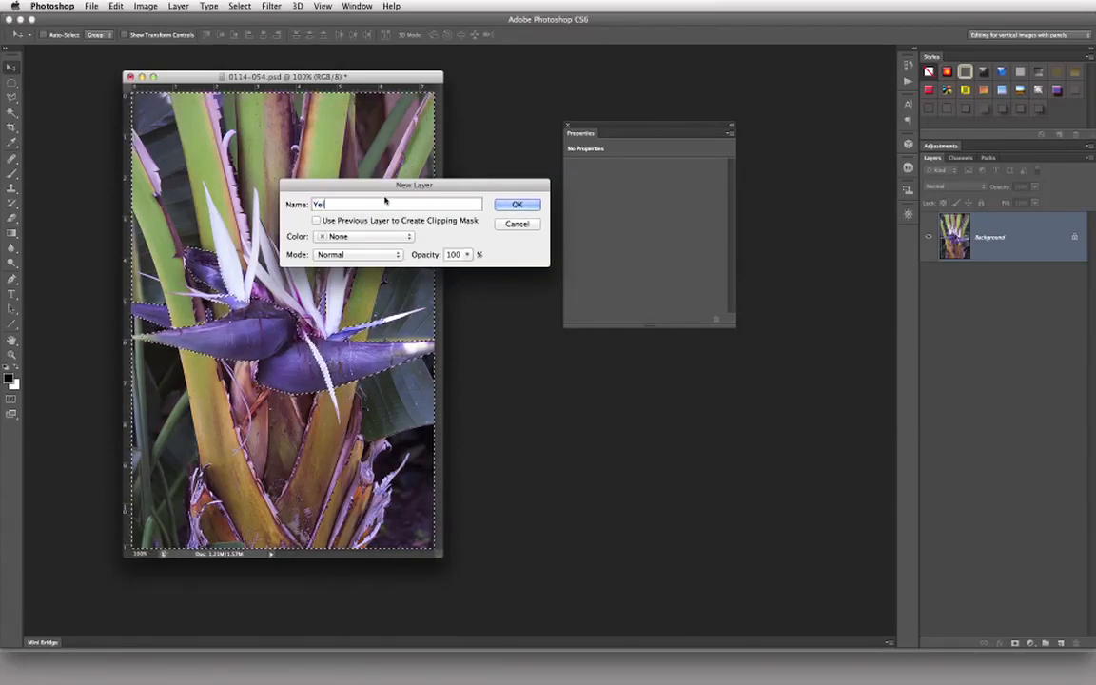
pyautogui.press('BackSpace')
pyautogui.press('BackSpace')
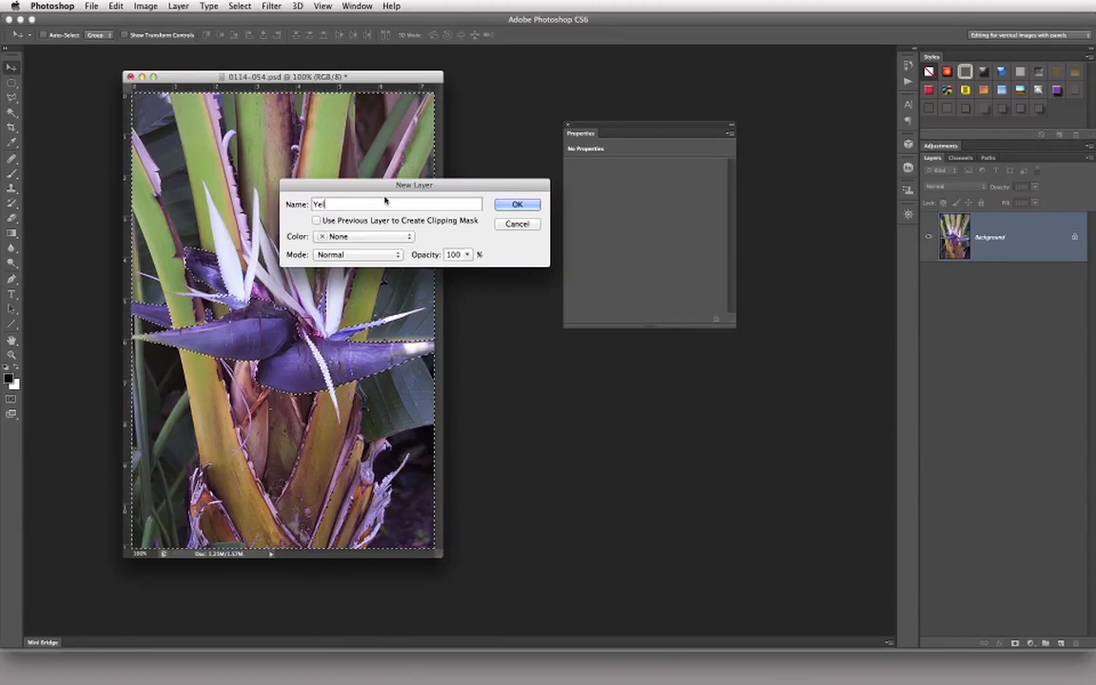
pyautogui.write('lows a')
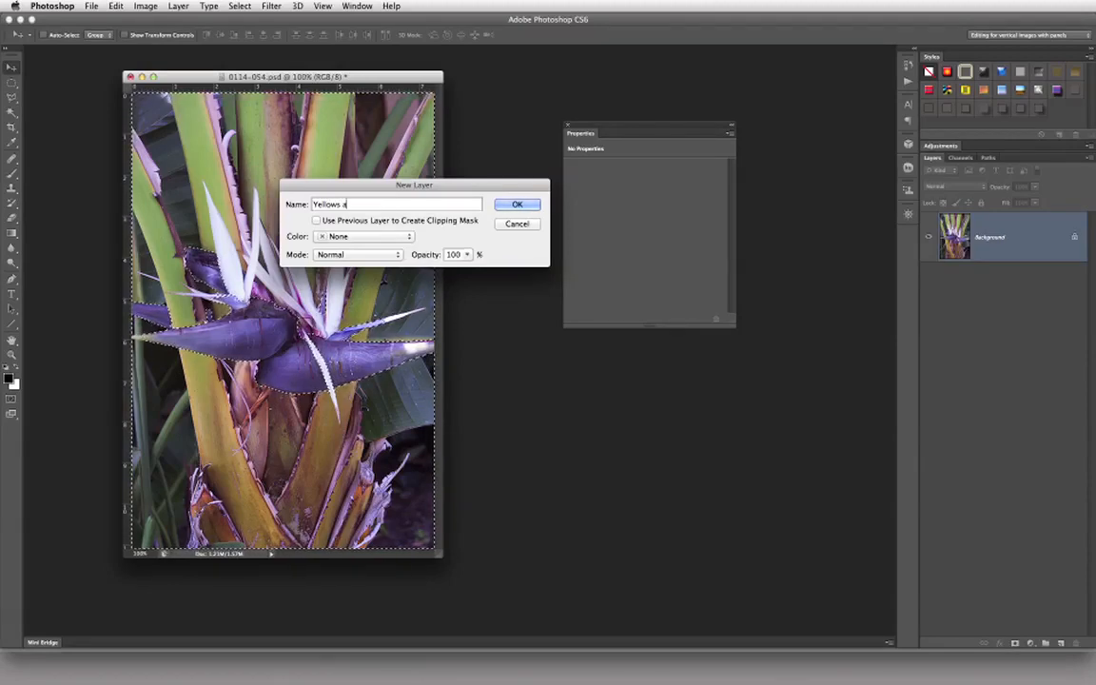
pyautogui.write('nd Greens')
pyautogui.press('Return')
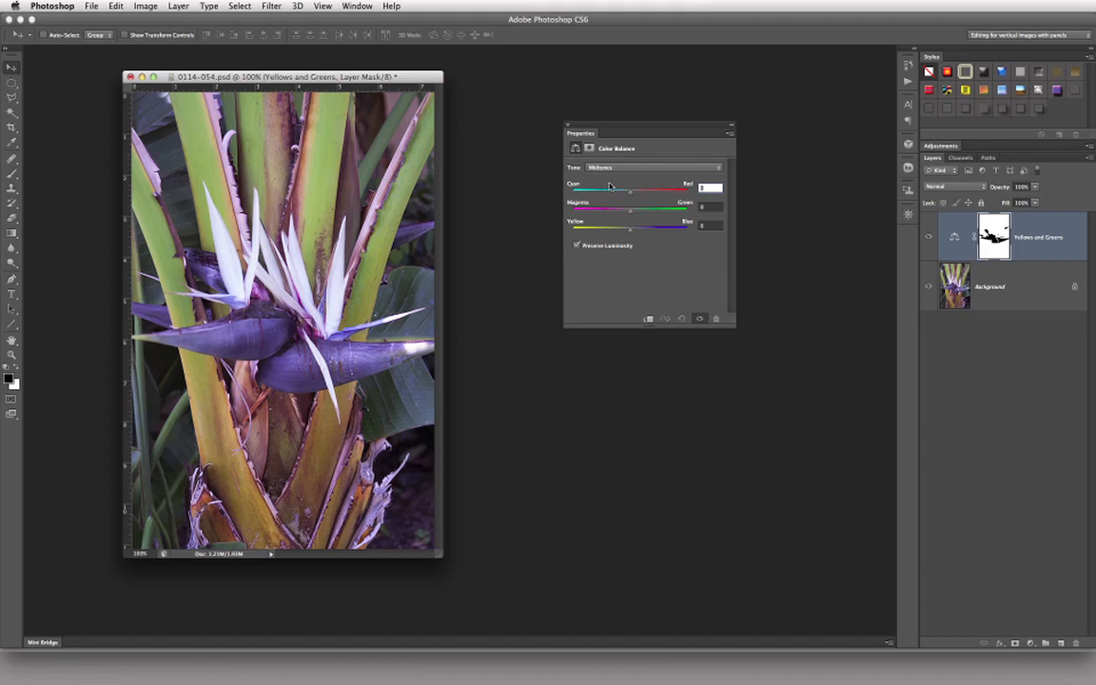
# Step: Roughly shift the Color Balance midtones to about +4 Cyan–Red, +21 Magenta–Green and -37 Yellow–Blue
pyautogui.click(634, 168)
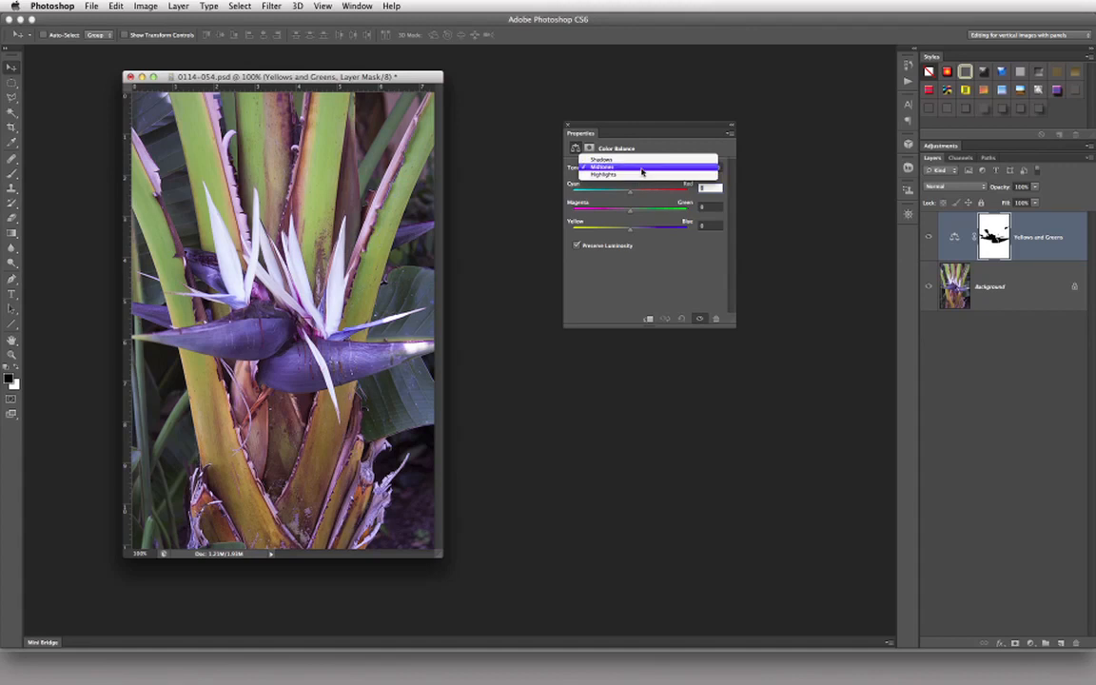
pyautogui.click(641, 169)
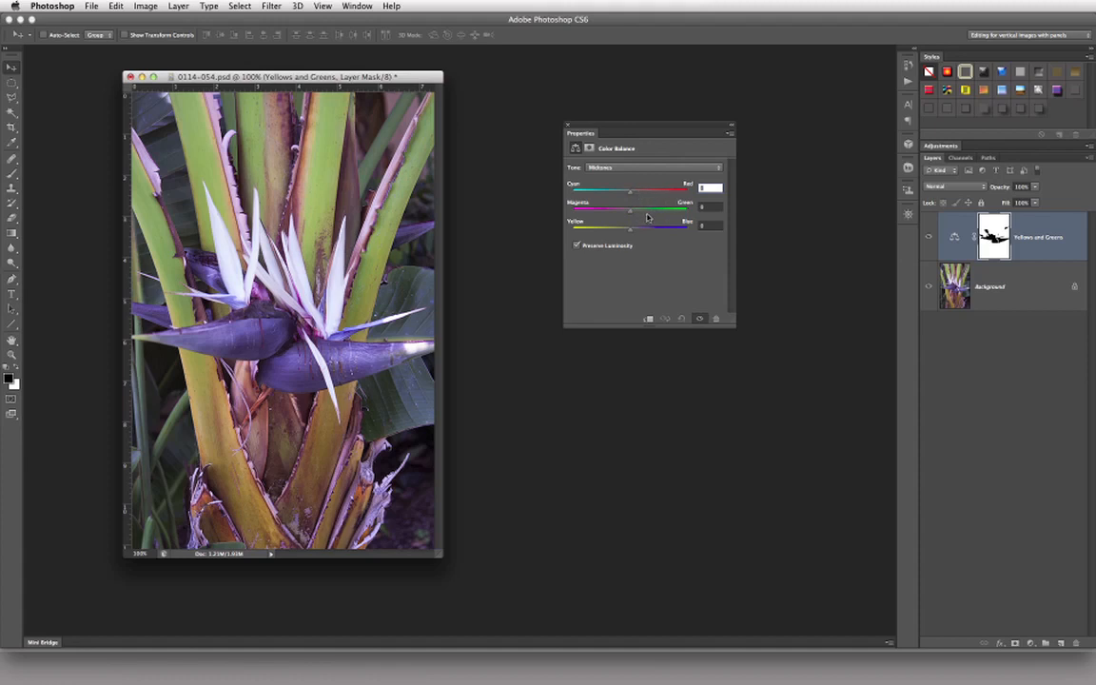
pyautogui.moveTo(629, 210); pyautogui.dragTo(609, 234)
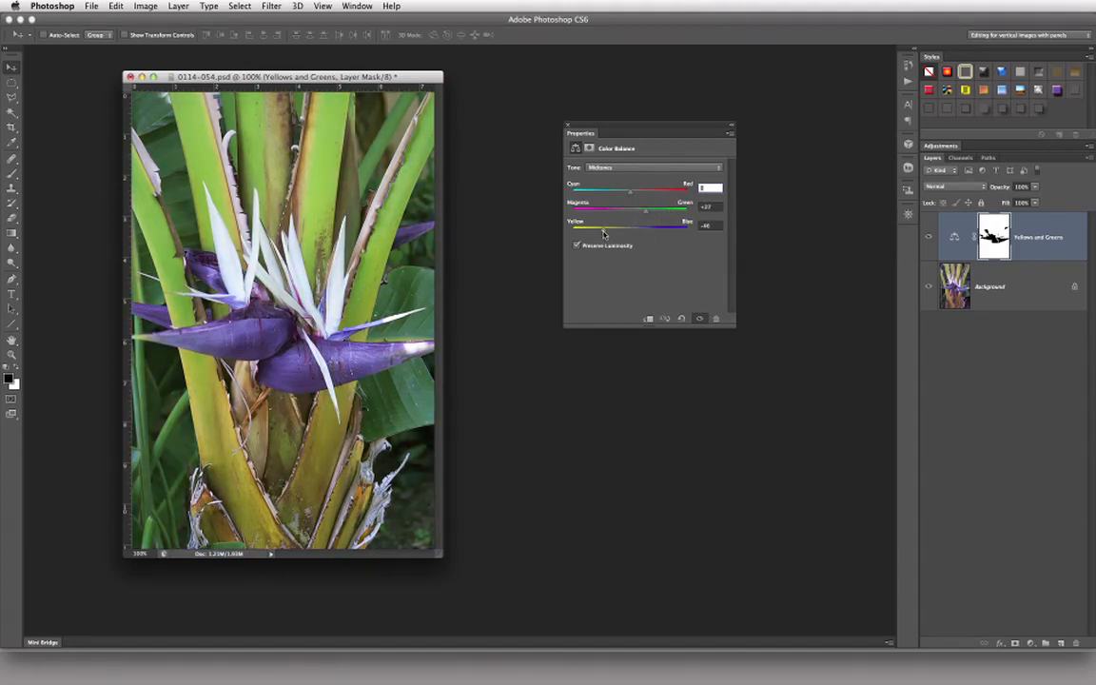
pyautogui.moveTo(629, 191); pyautogui.dragTo(640, 193)
pyautogui.moveTo(643, 197); pyautogui.dragTo(633, 196)
pyautogui.moveTo(645, 215); pyautogui.dragTo(642, 215)
# Step: Refine the midtones to +22 Magenta–Green and -12 Yellow–Blue, adjust Cyan–Red, and compare the image with and without the adjustment layer
pyautogui.click(720, 208)
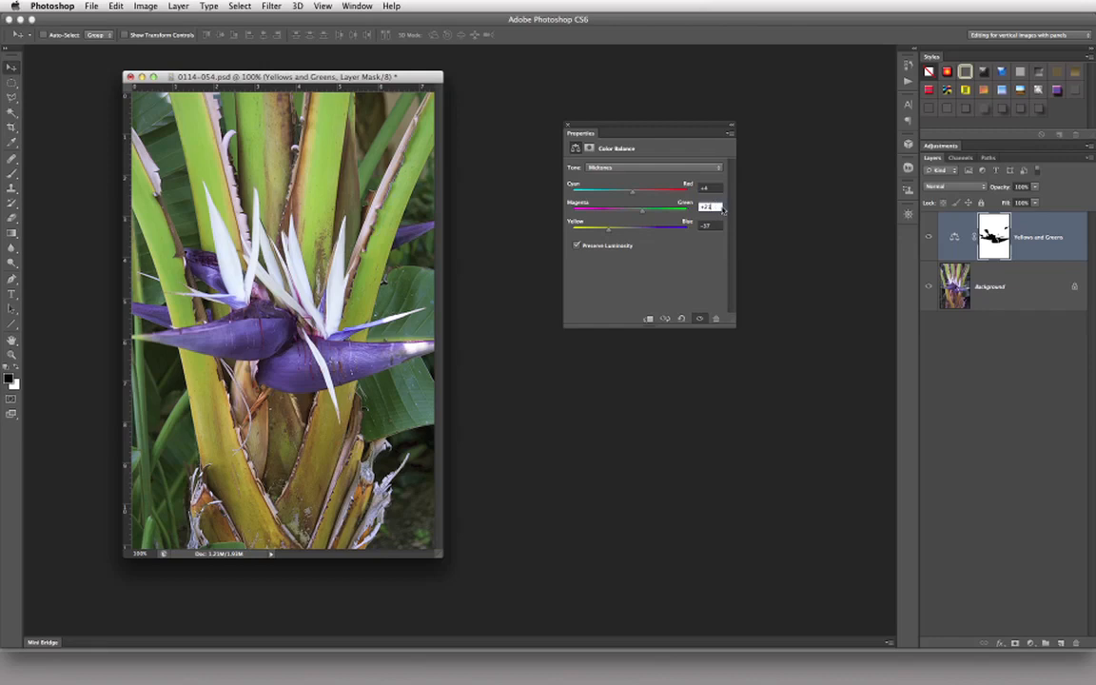
pyautogui.press('Up')
pyautogui.click(706, 188)
pyautogui.click(712, 226)
pyautogui.write('12')
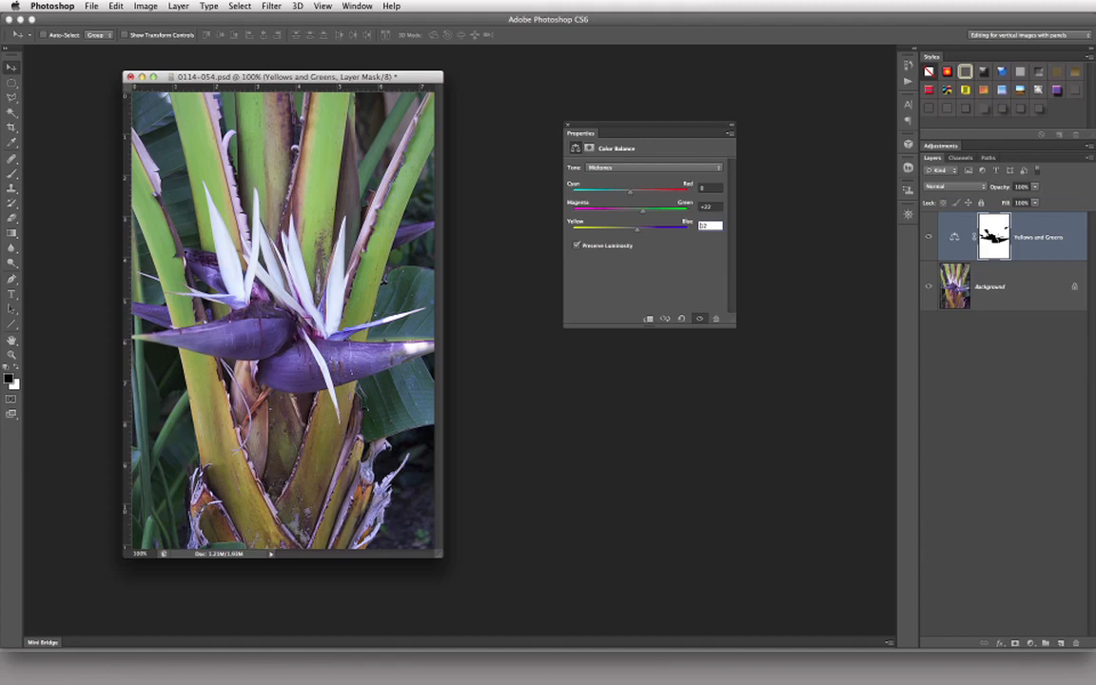
pyautogui.write('-')
pyautogui.click(705, 188)
pyautogui.click(930, 240)
pyautogui.click(930, 240)
pyautogui.click(931, 240)
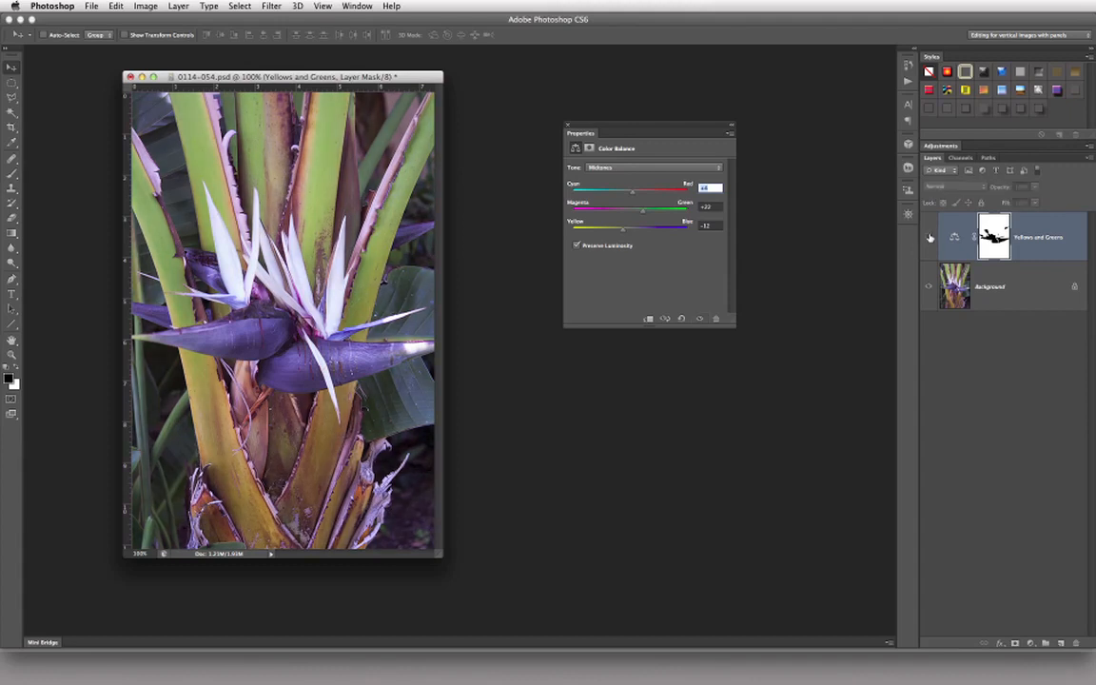
pyautogui.click(930, 240)
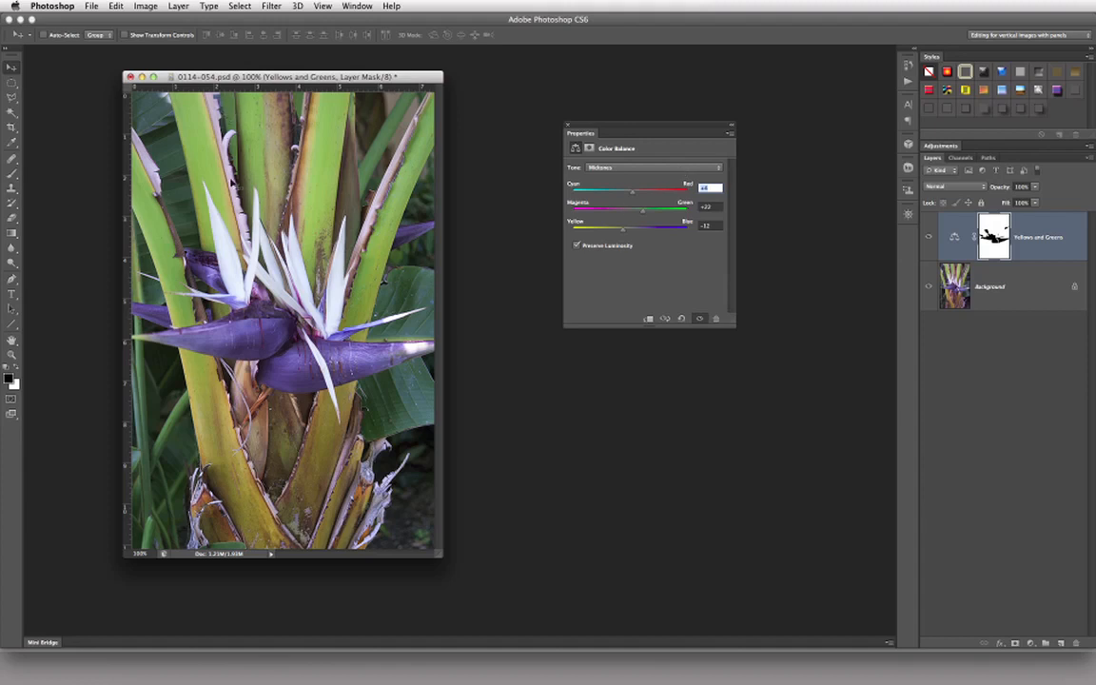
# Step: Set the Color Balance highlights to 2 Cyan–Red, 11 Magenta–Green and -6 Yellow–Blue, and compare the image before and after
pyautogui.click(627, 172)
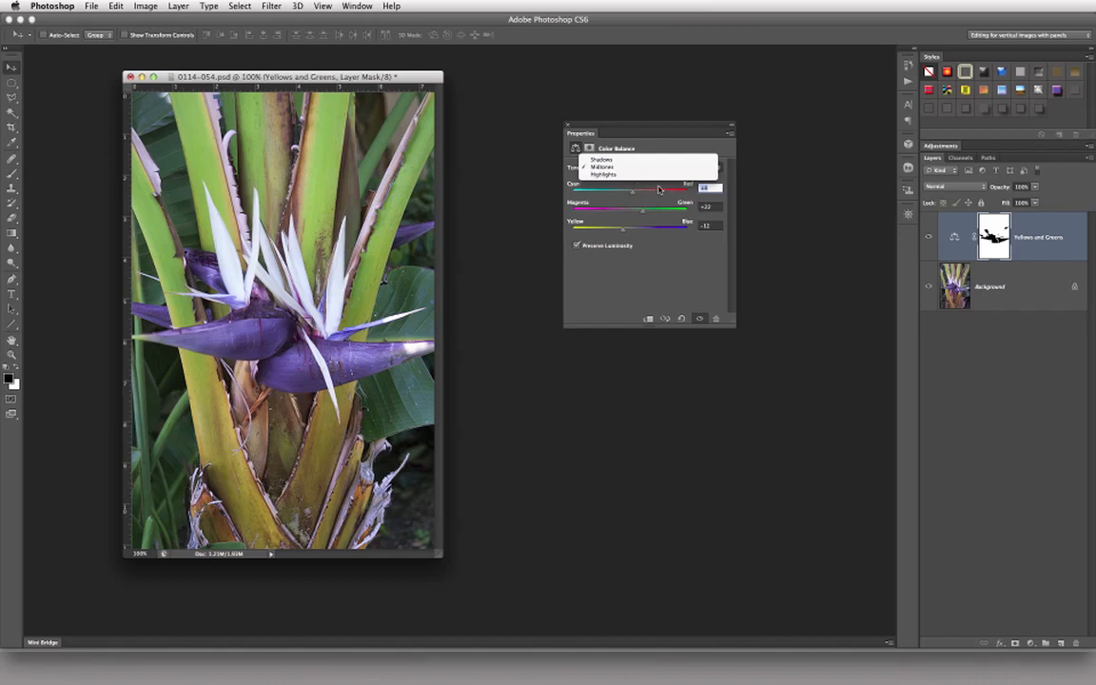
pyautogui.click(659, 173)
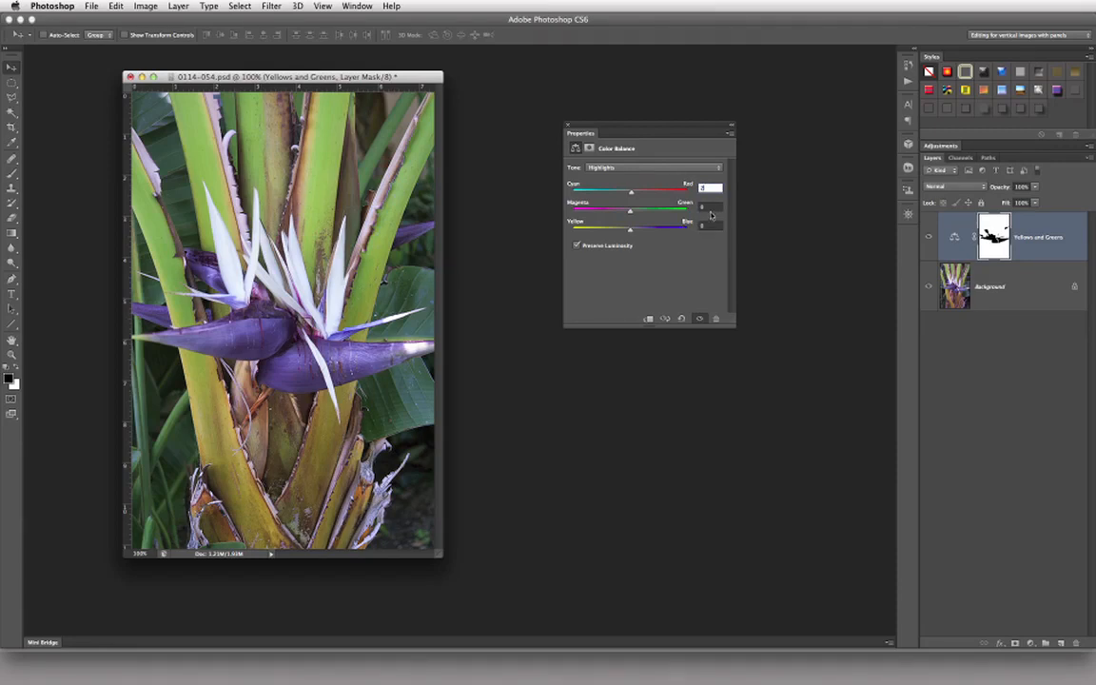
pyautogui.click(708, 206)
pyautogui.write('10')
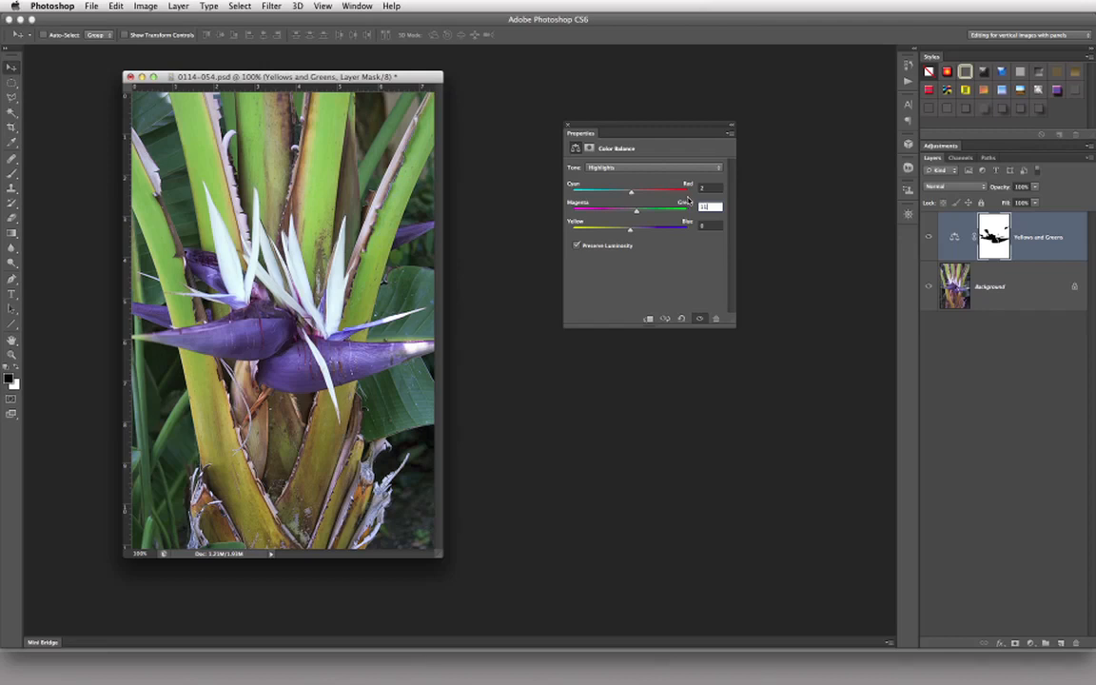
pyautogui.press('Tab')
pyautogui.click(929, 237)
pyautogui.click(929, 237)
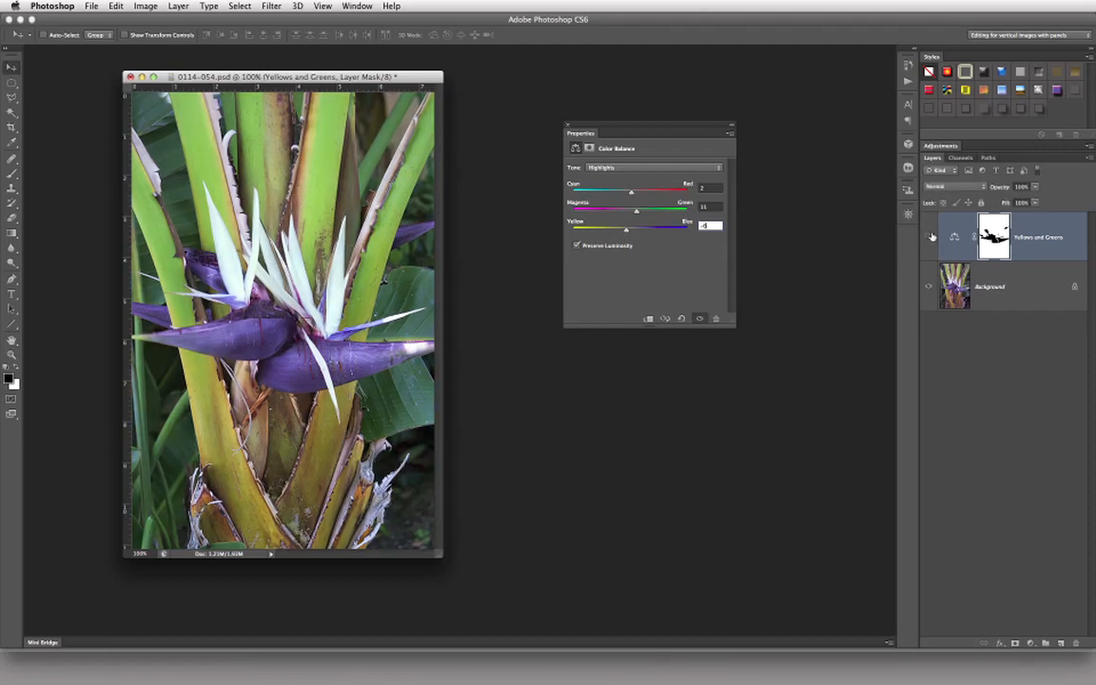
pyautogui.click(929, 237)
pyautogui.click(929, 237)
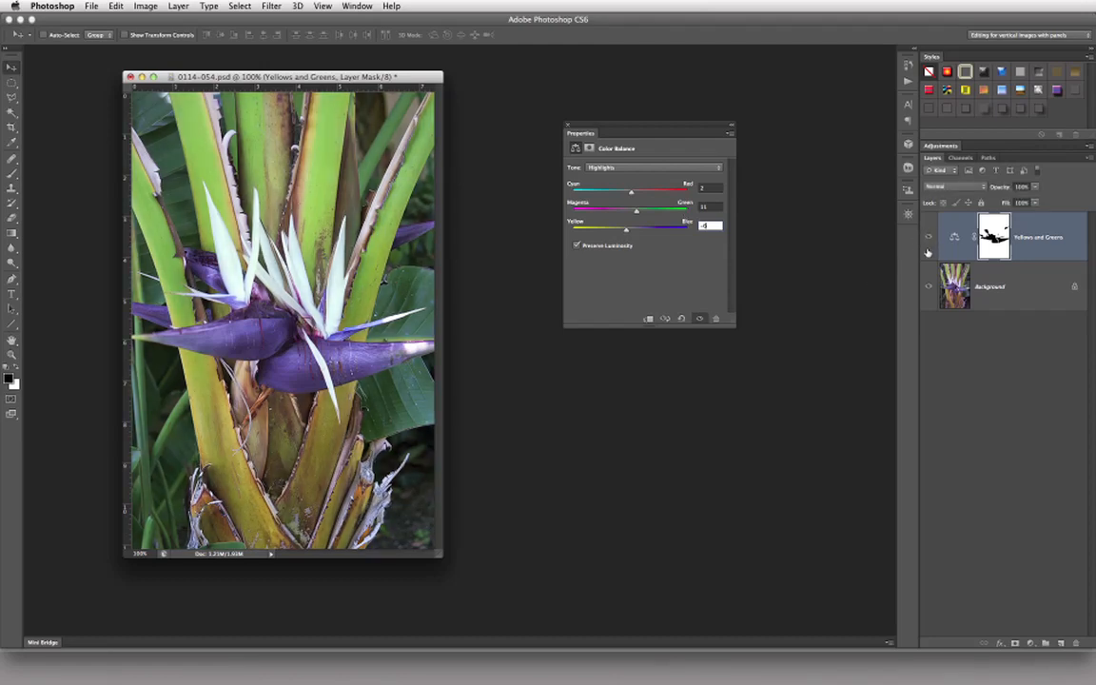
# Step: Set the Color Balance shadows to 2 Cyan–Red, 11 Magenta–Green and -6 Yellow–Blue, and compare the image with the layer hidden and shown
pyautogui.click(642, 168)
pyautogui.click(639, 153)
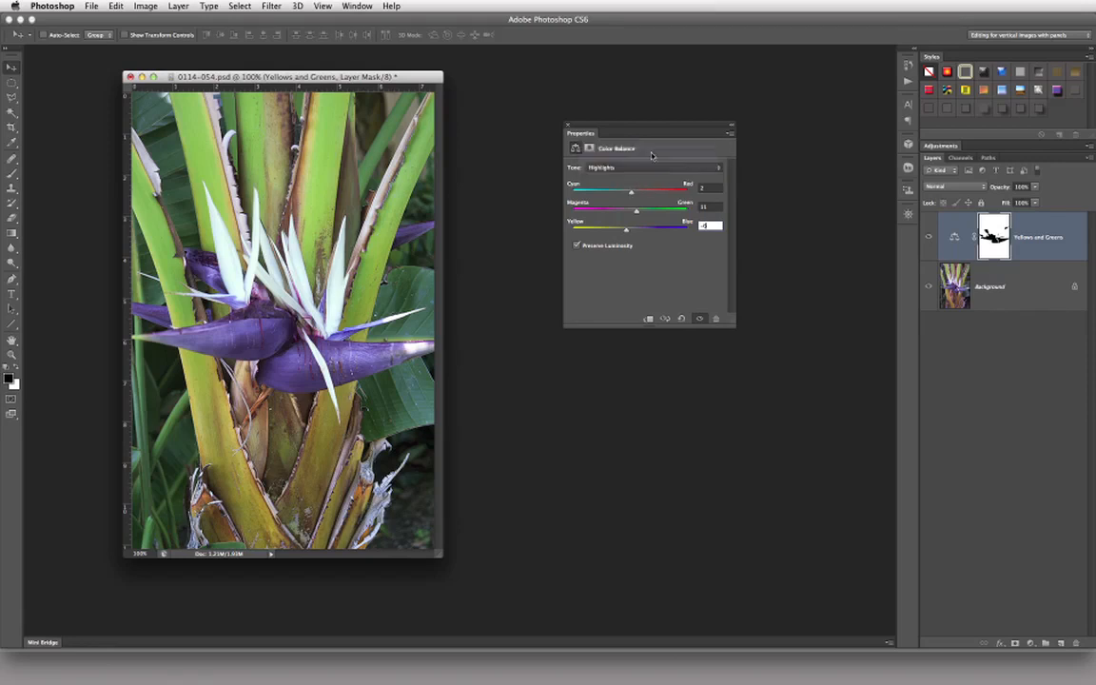
pyautogui.press('Tab')
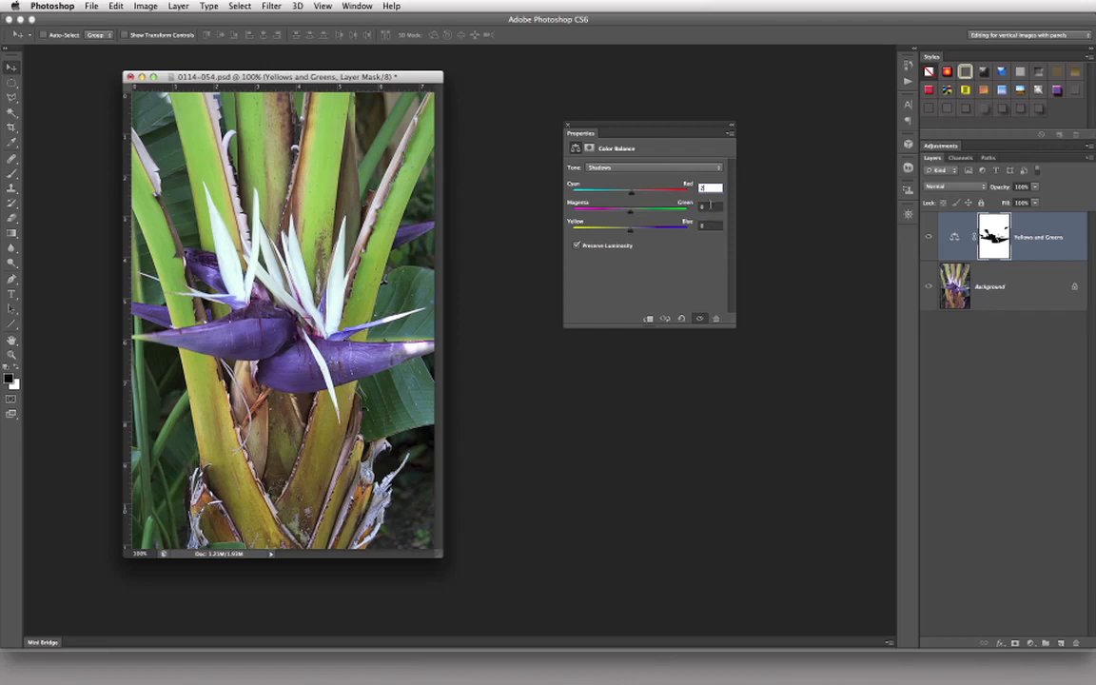
pyautogui.click(705, 205)
pyautogui.write('10')
pyautogui.press('Tab')
pyautogui.write('-4')
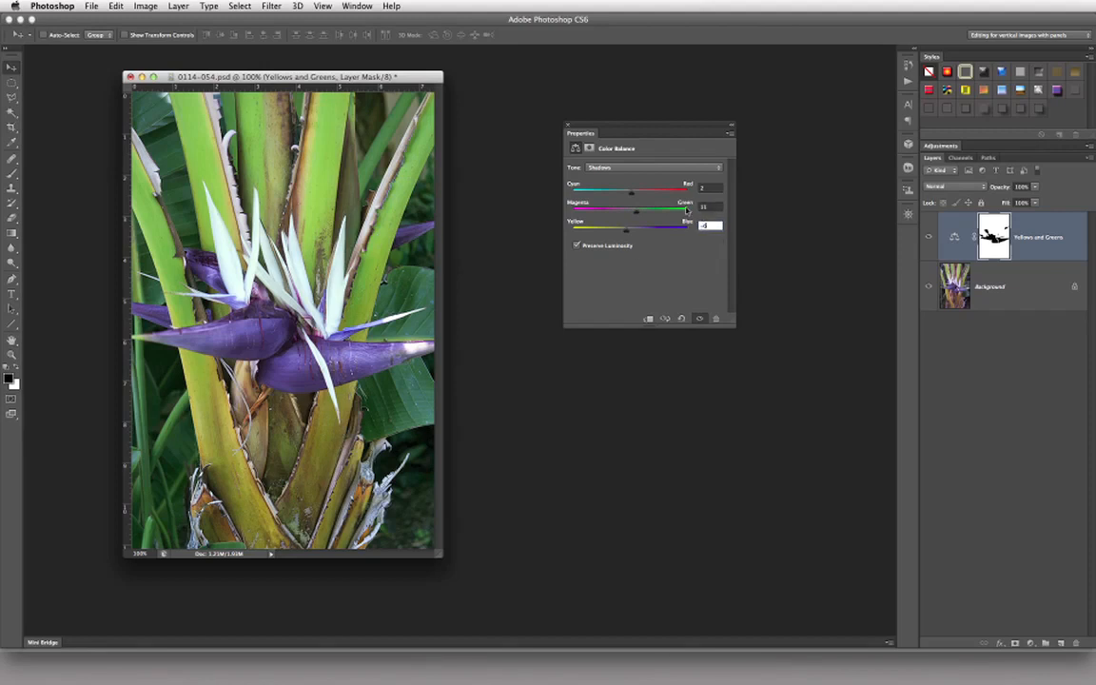
pyautogui.click(930, 237)
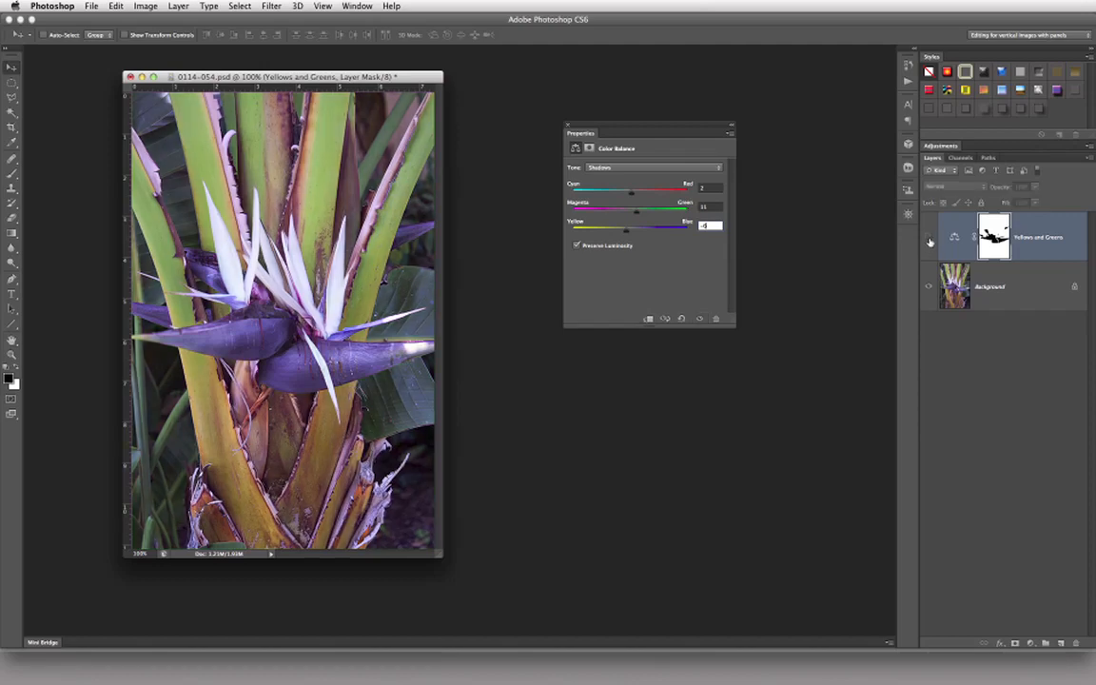
pyautogui.click(930, 238)
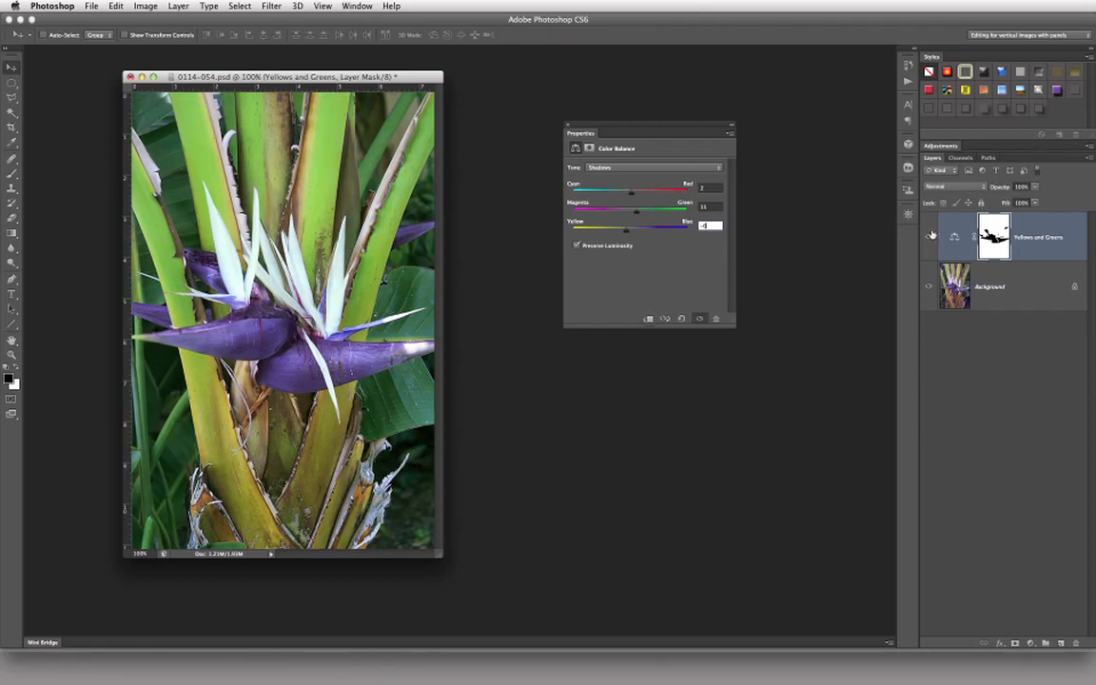
pyautogui.click(929, 237)
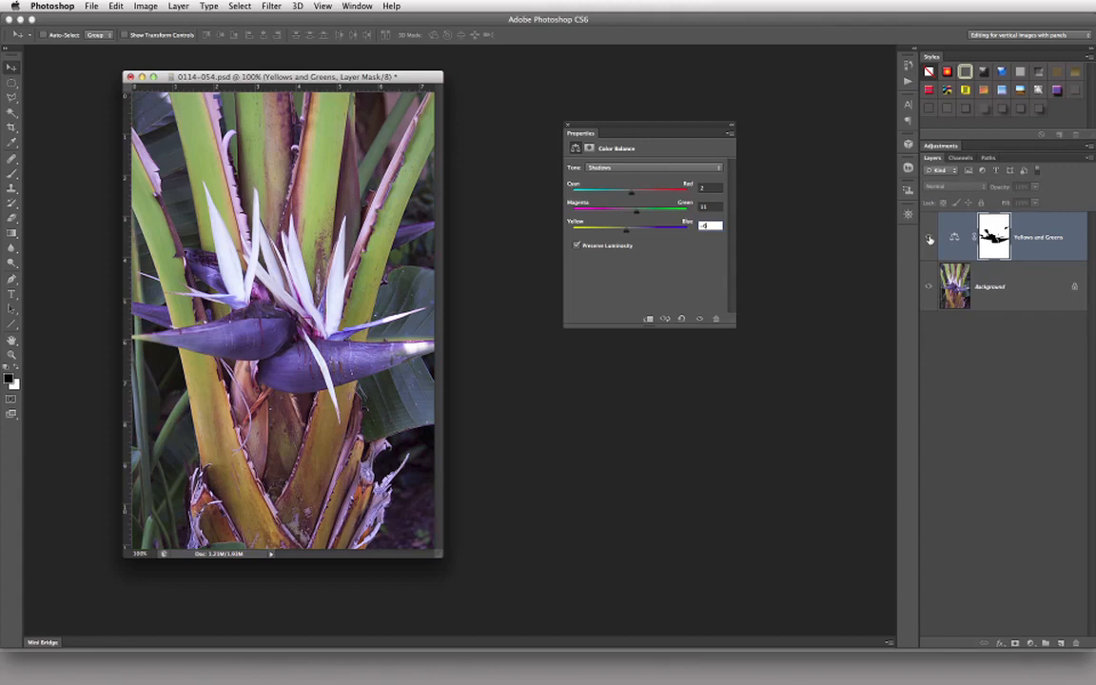
pyautogui.click(929, 237)
pyautogui.click(929, 238)
pyautogui.click(930, 238)
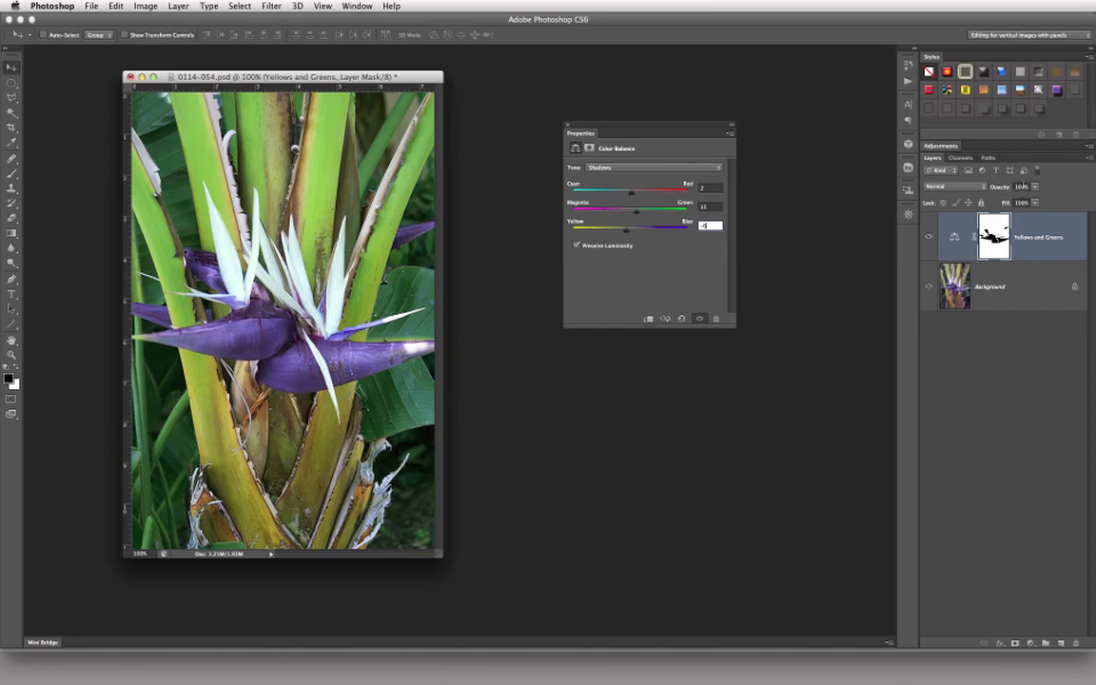
# Step: Lower the Yellows and Greens layer's opacity to about 66% and compare the image with the layer hidden and shown
pyautogui.click(1016, 187)
pyautogui.moveTo(1024, 187); pyautogui.dragTo(1010, 187)
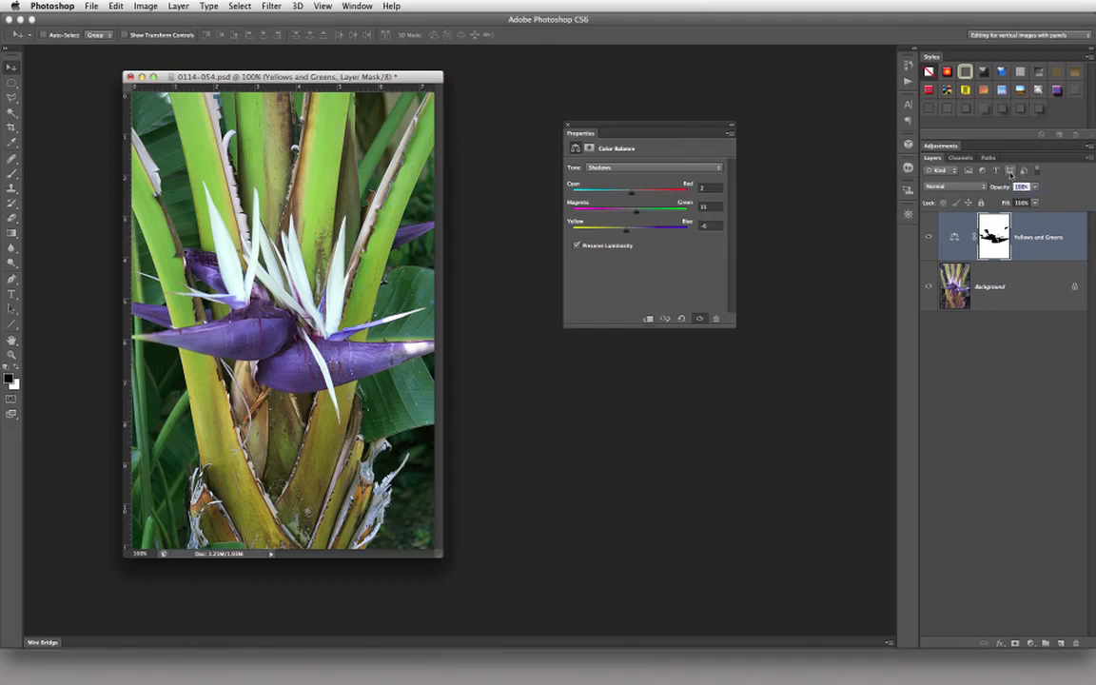
pyautogui.write('0')
pyautogui.hotkey('shift', 'Up')
pyautogui.hotkey('shift', 'Up')
pyautogui.hotkey('shift', 'Up')
pyautogui.hotkey('shift', 'Up')
pyautogui.hotkey('shift', 'Up')
pyautogui.hotkey('shift', 'Up')
pyautogui.click(931, 236)
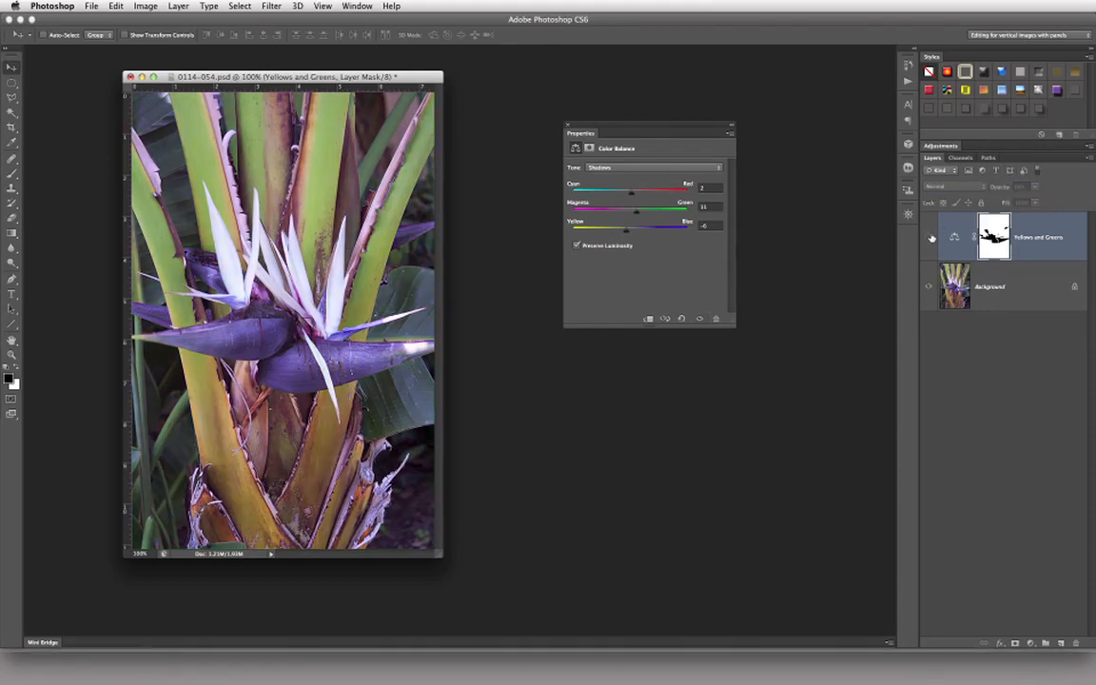
pyautogui.click(931, 238)
pyautogui.click(932, 239)
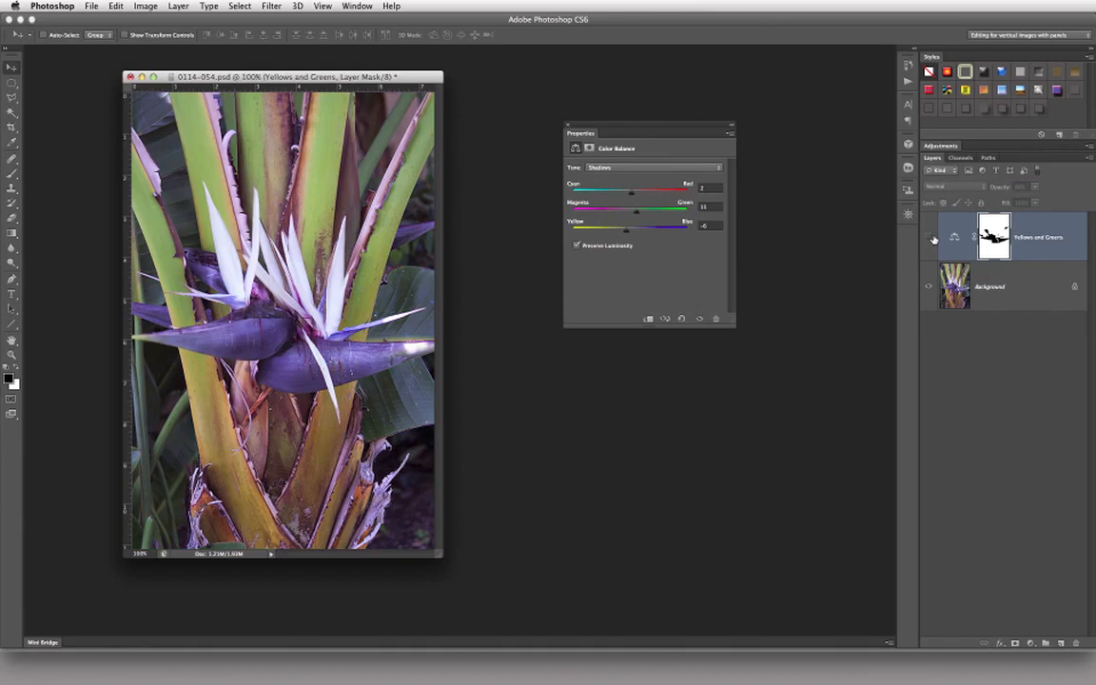
pyautogui.click(931, 238)
pyautogui.click(931, 239)
pyautogui.click(932, 238)
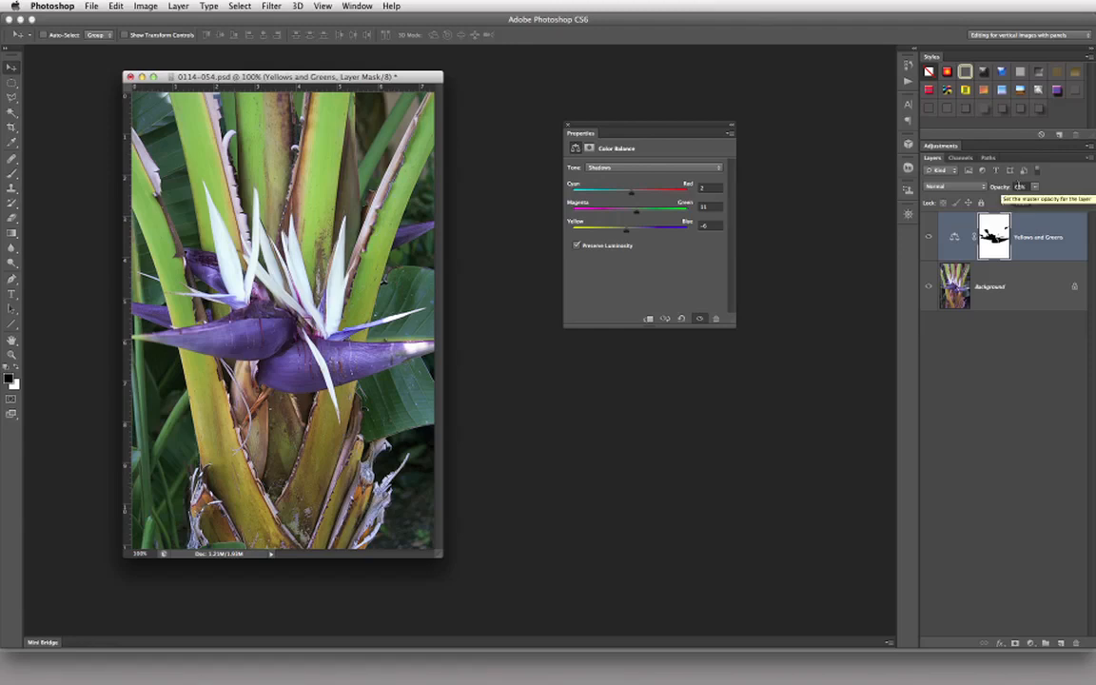
# Step: Add a second Color Balance adjustment layer directly above the Yellows and Greens layer
pyautogui.click(1031, 298)
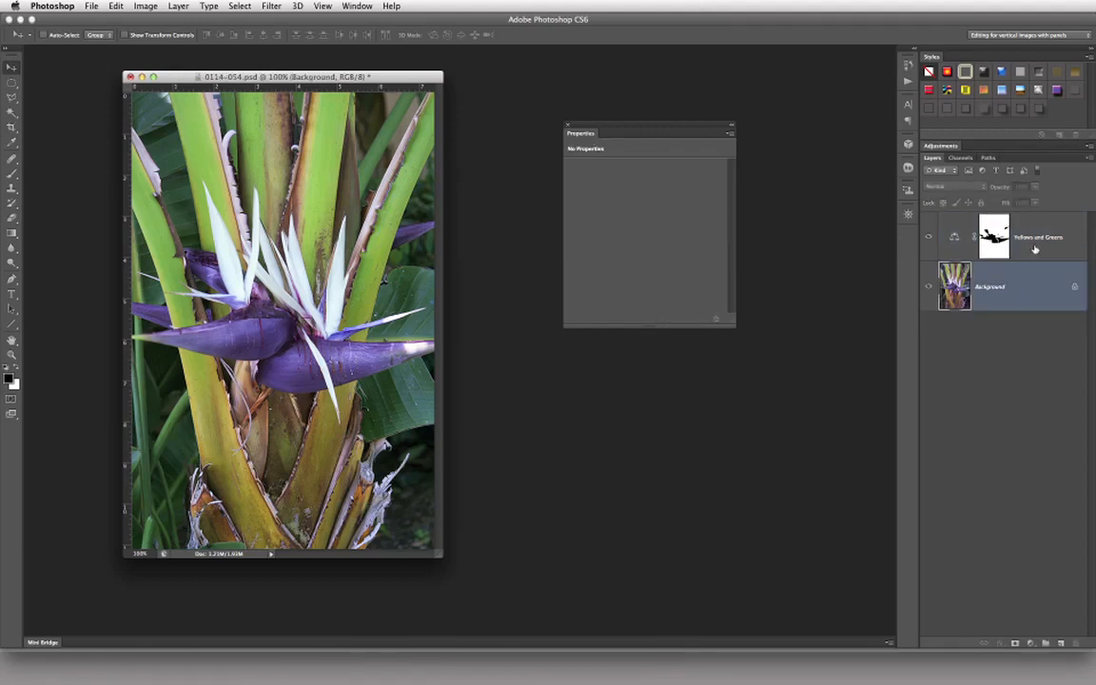
pyautogui.click(1022, 237)
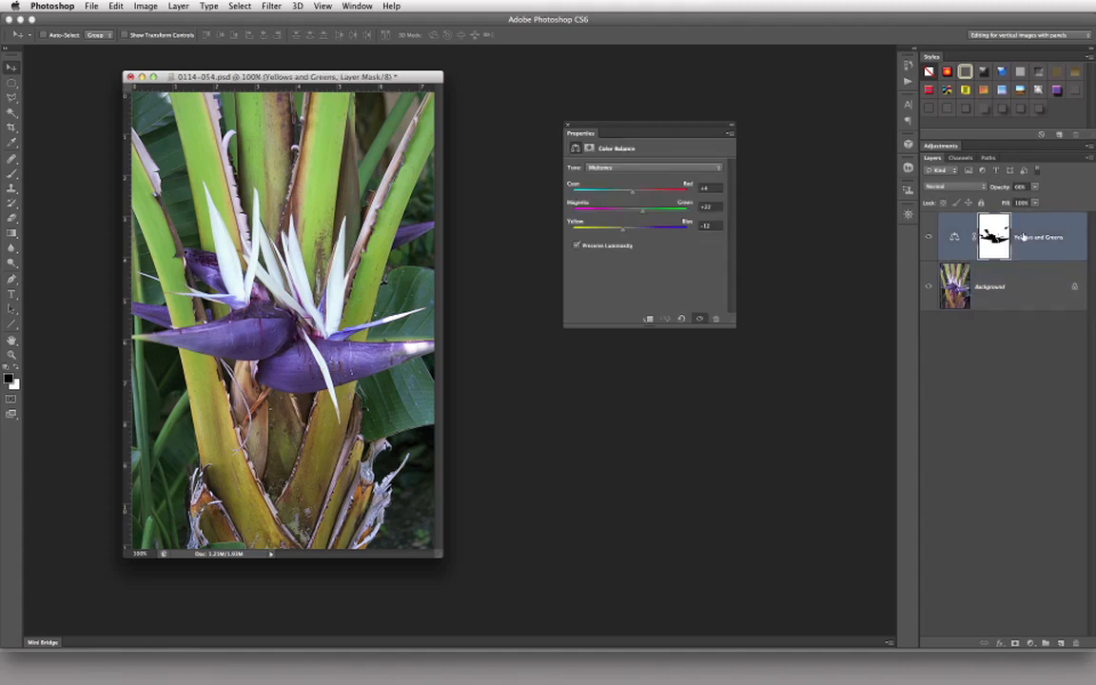
pyautogui.click(1030, 643)
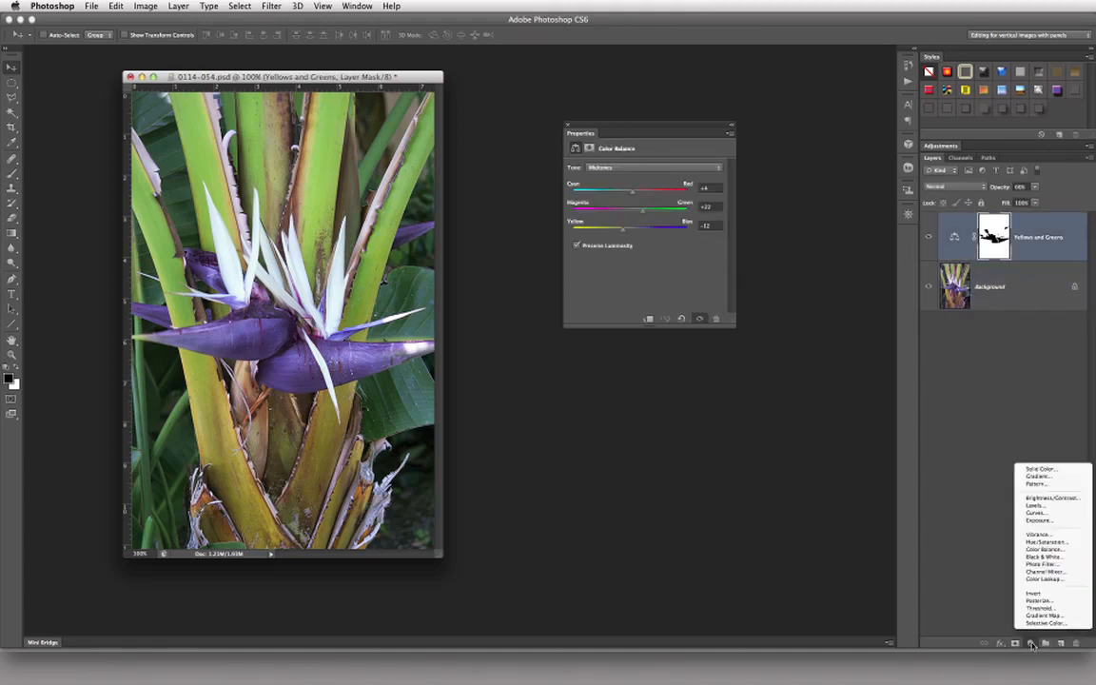
pyautogui.click(1047, 551)
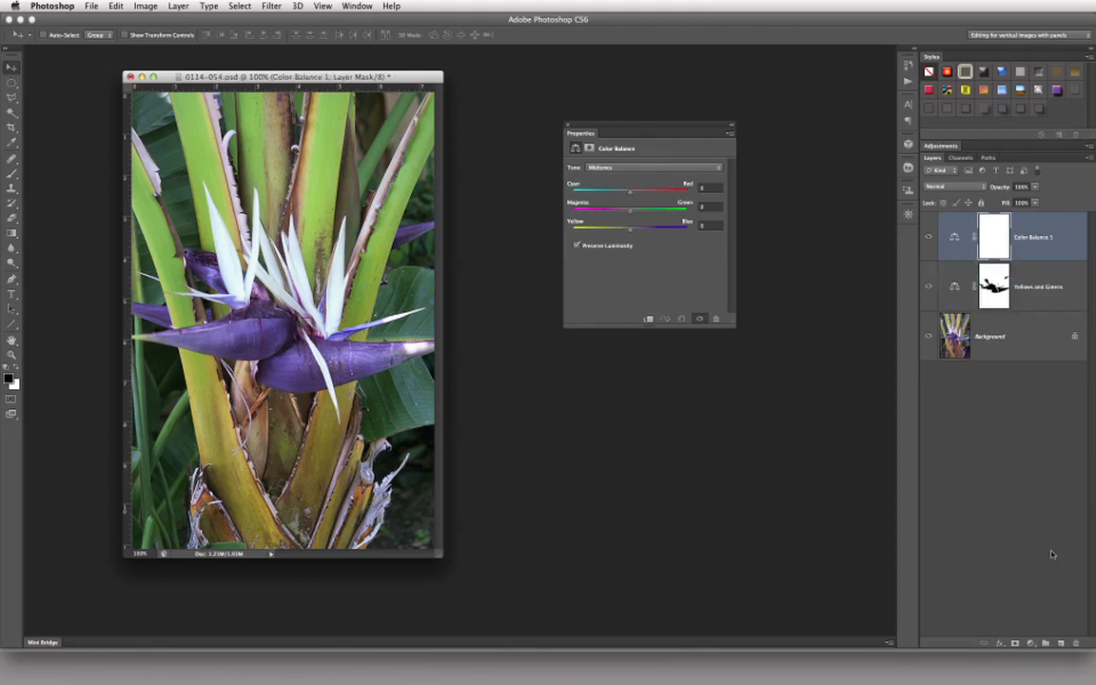
# Step: Rename the new Color Balance layer as "Purples & BLues"
pyautogui.doubleClick(1033, 237)
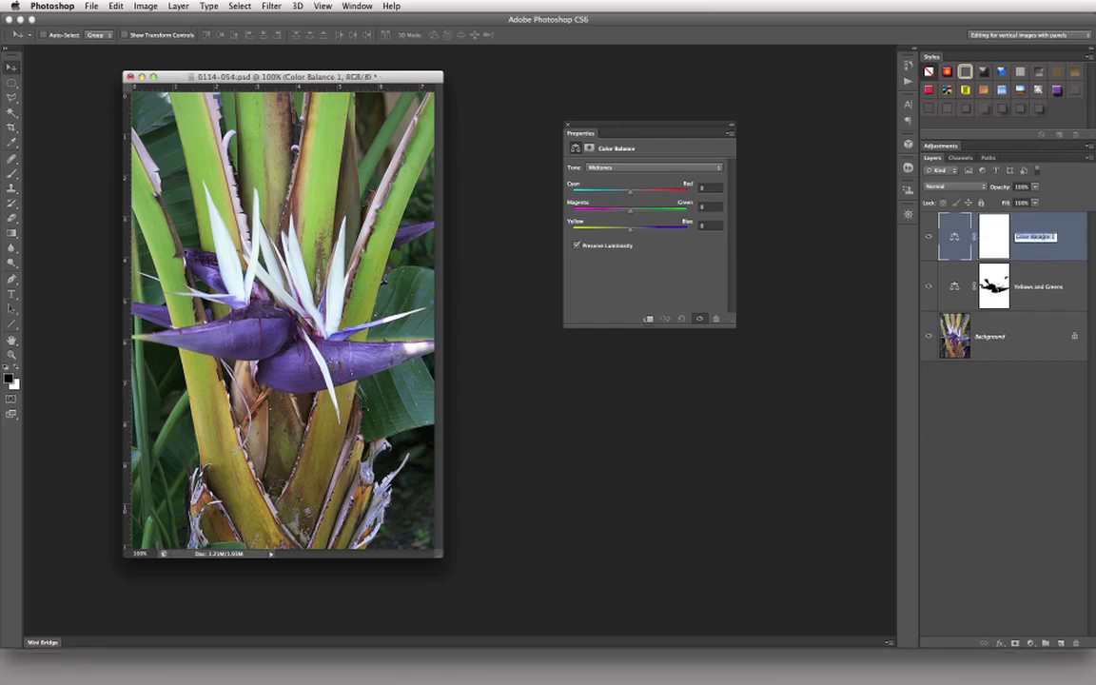
pyautogui.write('P')
pyautogui.write('urples')
pyautogui.write(' a')
pyautogui.write(' Blue')
pyautogui.press('BackSpace')
pyautogui.press('BackSpace')
pyautogui.press('BackSpace')
pyautogui.write('Lues')
pyautogui.press('Return')
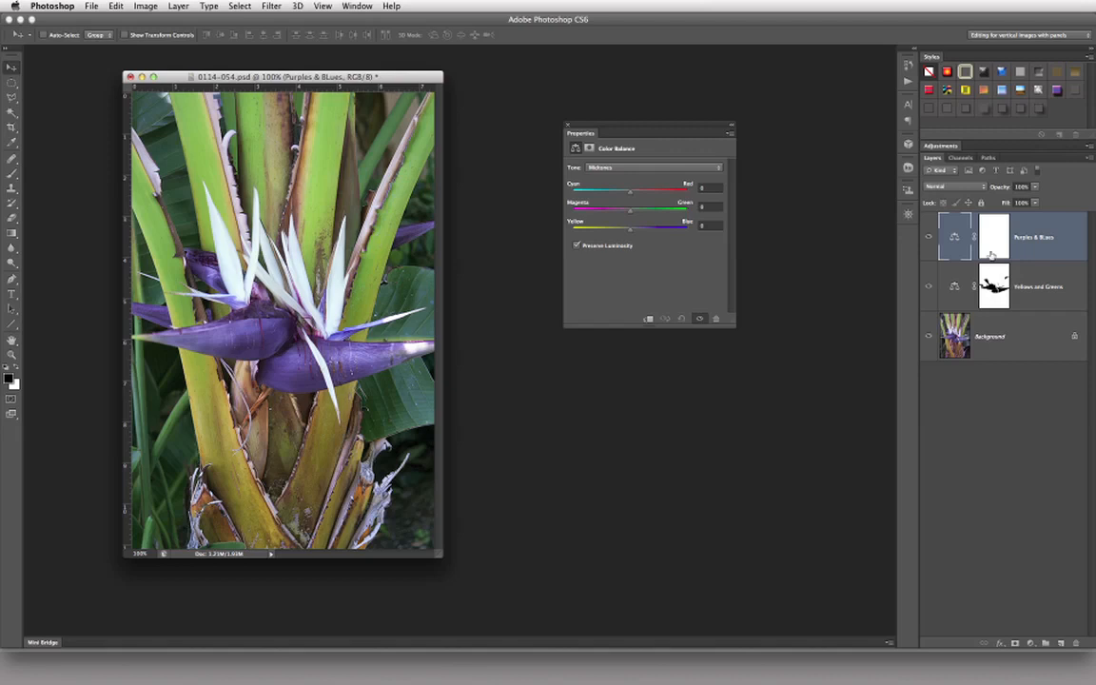
# Step: Replace the Purples & BLues layer's mask with the mask from the Yellows and Greens layer
pyautogui.click(992, 288)
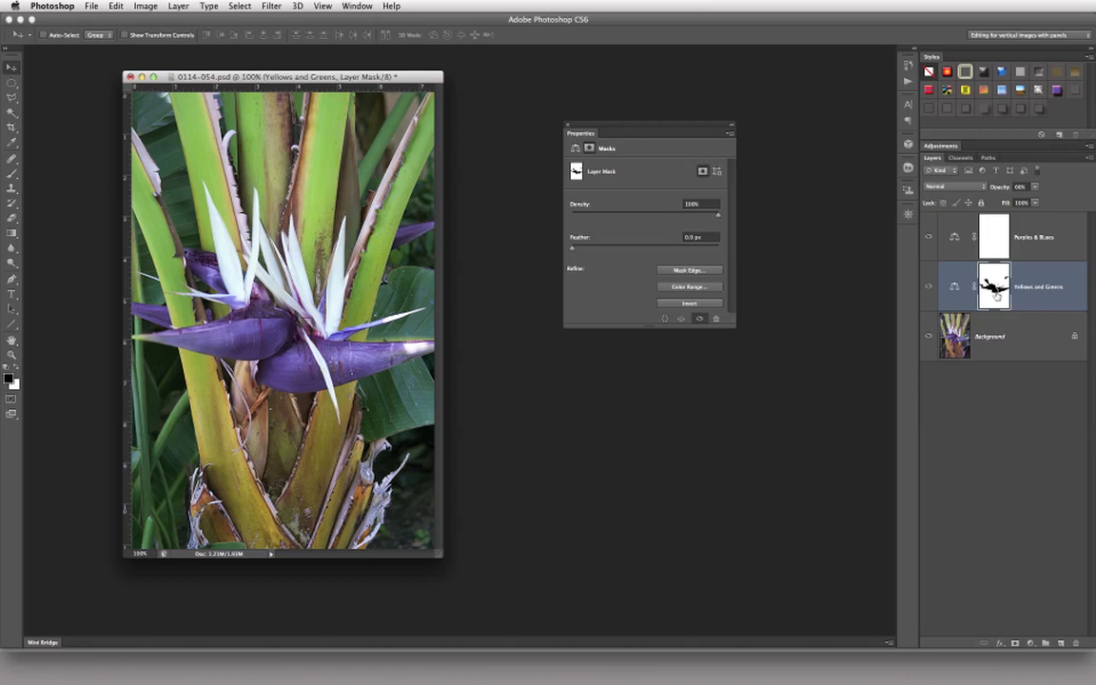
pyautogui.moveTo(992, 286); pyautogui.dragTo(995, 237)
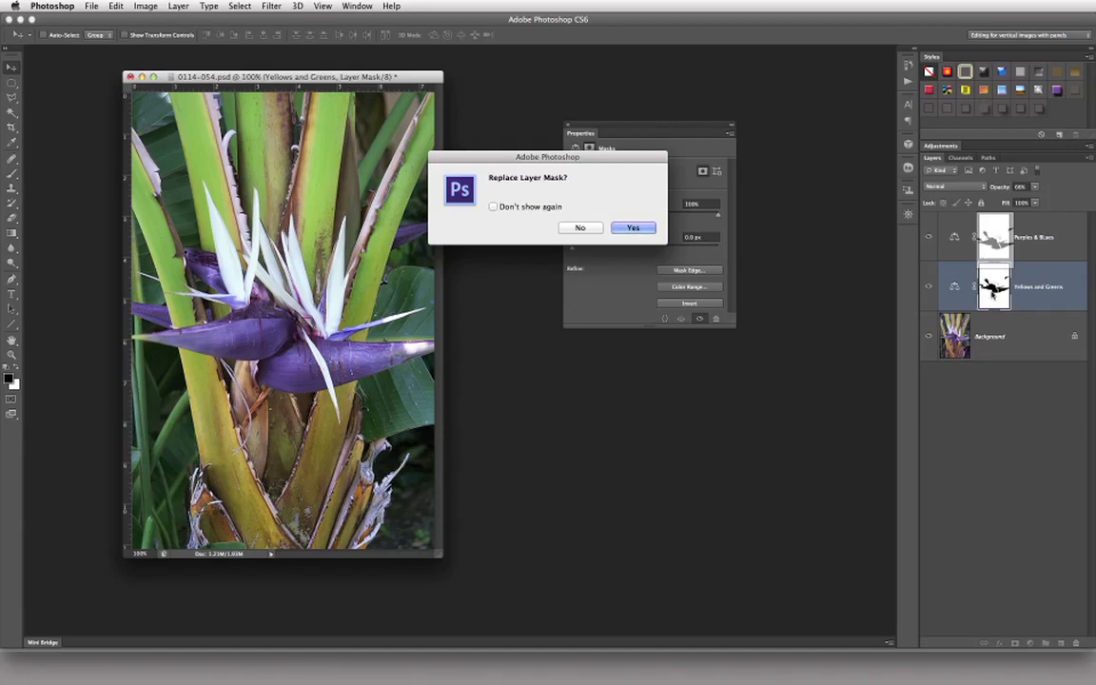
pyautogui.click(629, 230)
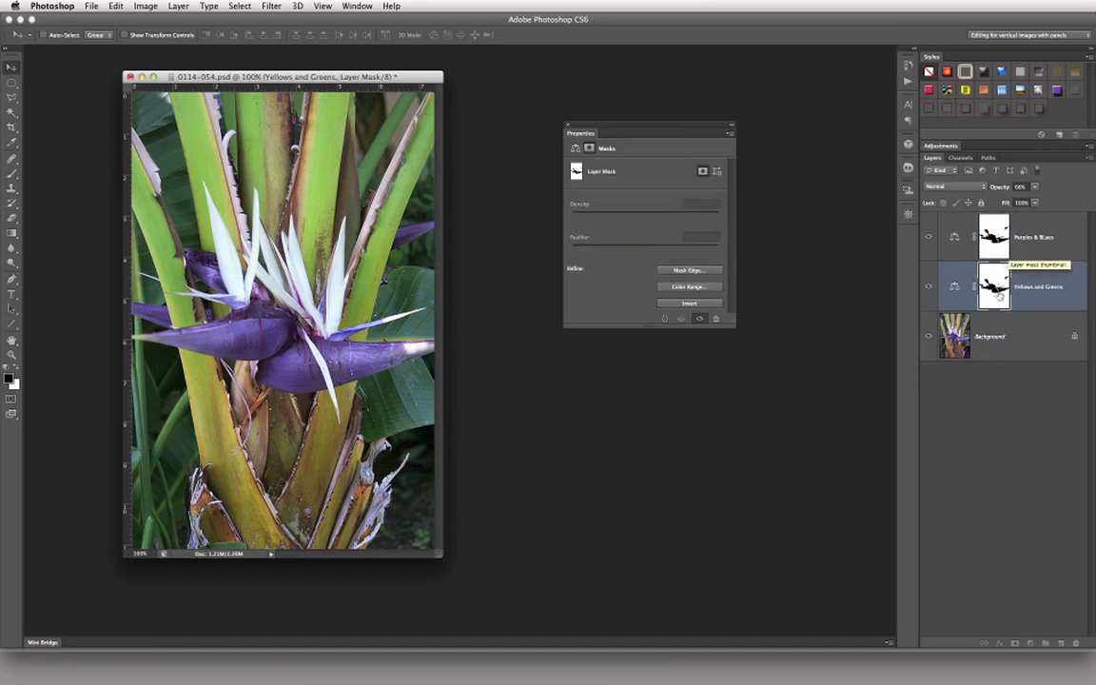
# Step: Invert the Purples & BLues layer mask so that the adjustment affects only the flower
pyautogui.click(995, 245)
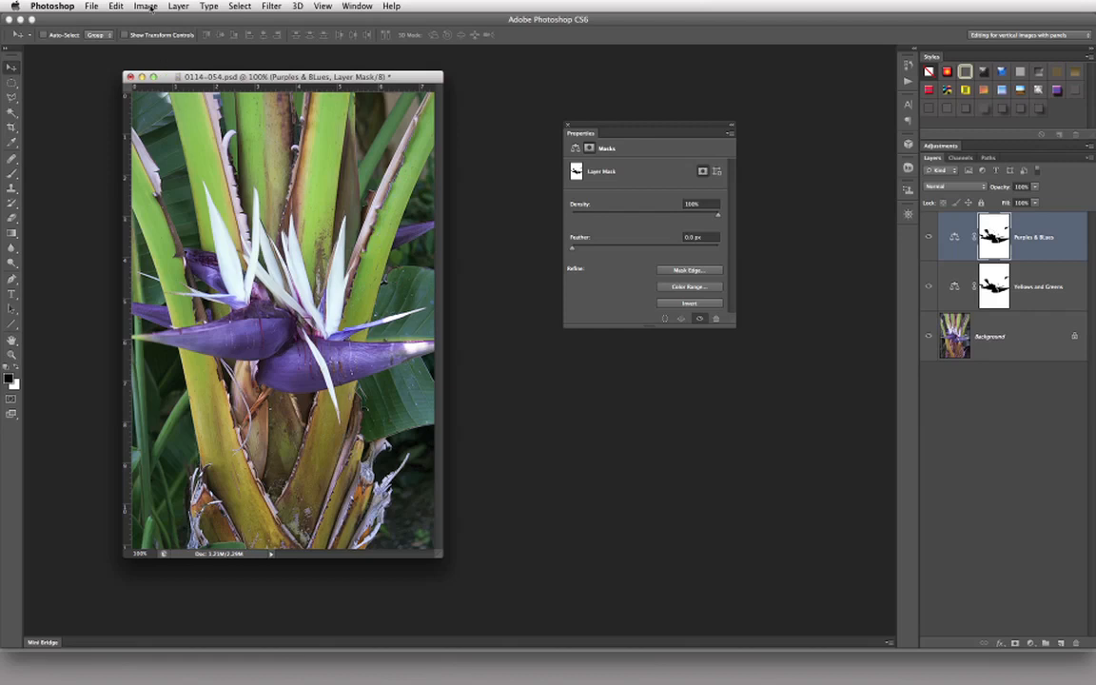
pyautogui.click(142, 7)
pyautogui.moveTo(186, 43)
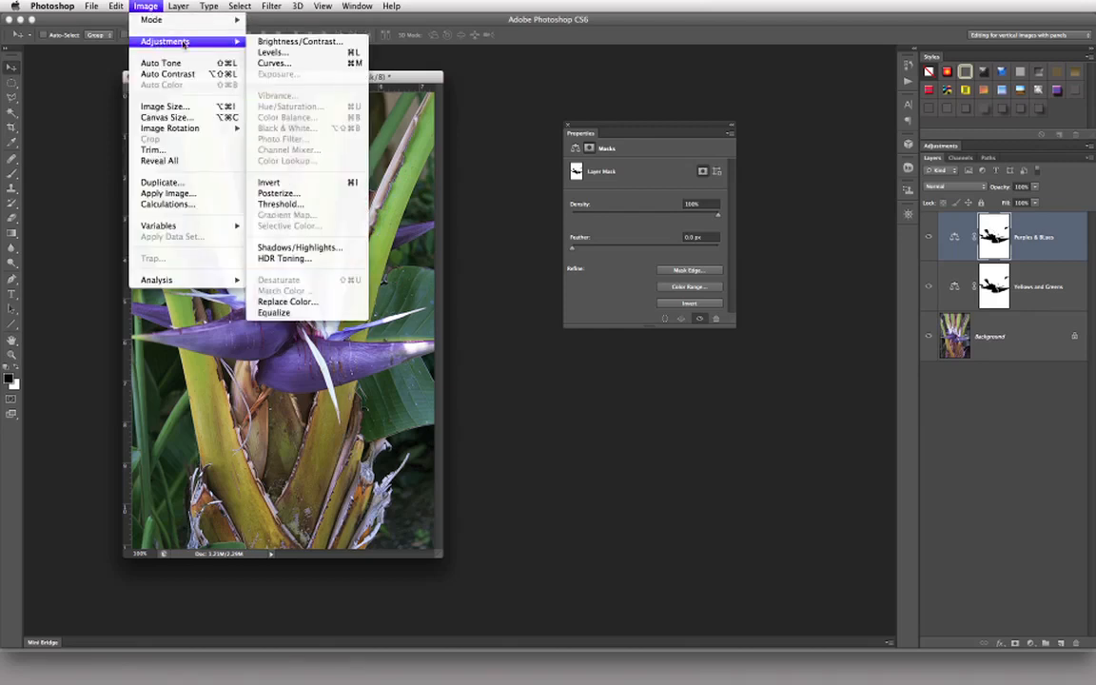
pyautogui.click(357, 183)
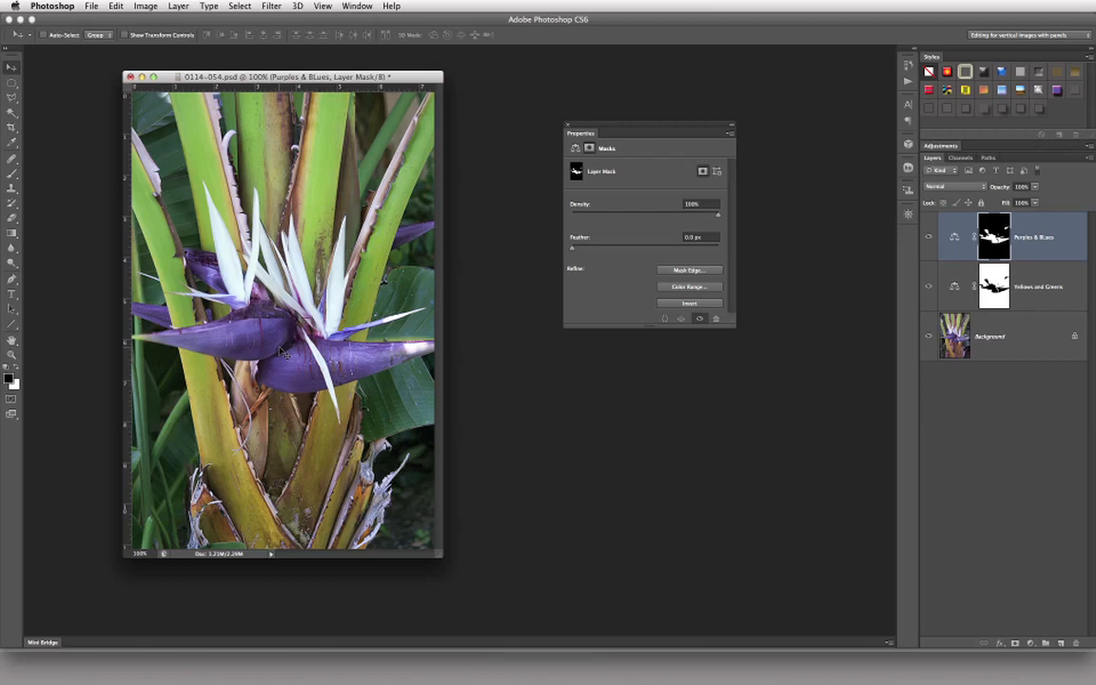
# Step: Set the Purples & BLues midtones to -14 Cyan–Red, about -12 Magenta–Green and +20 Yellow–Blue
pyautogui.click(574, 148)
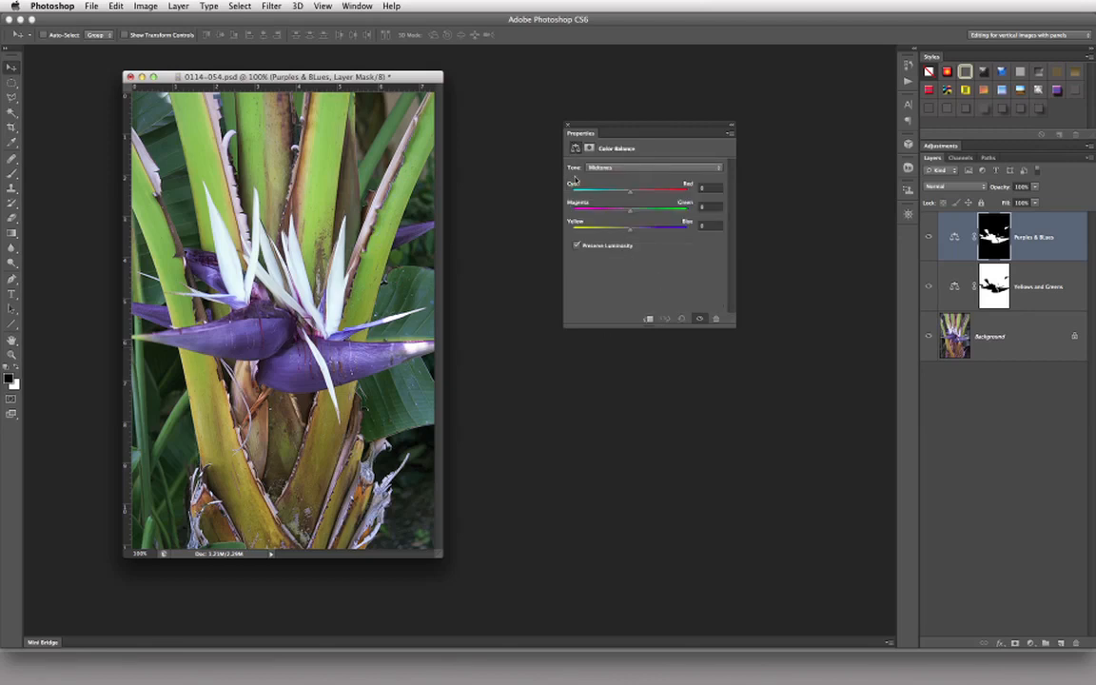
pyautogui.click(589, 148)
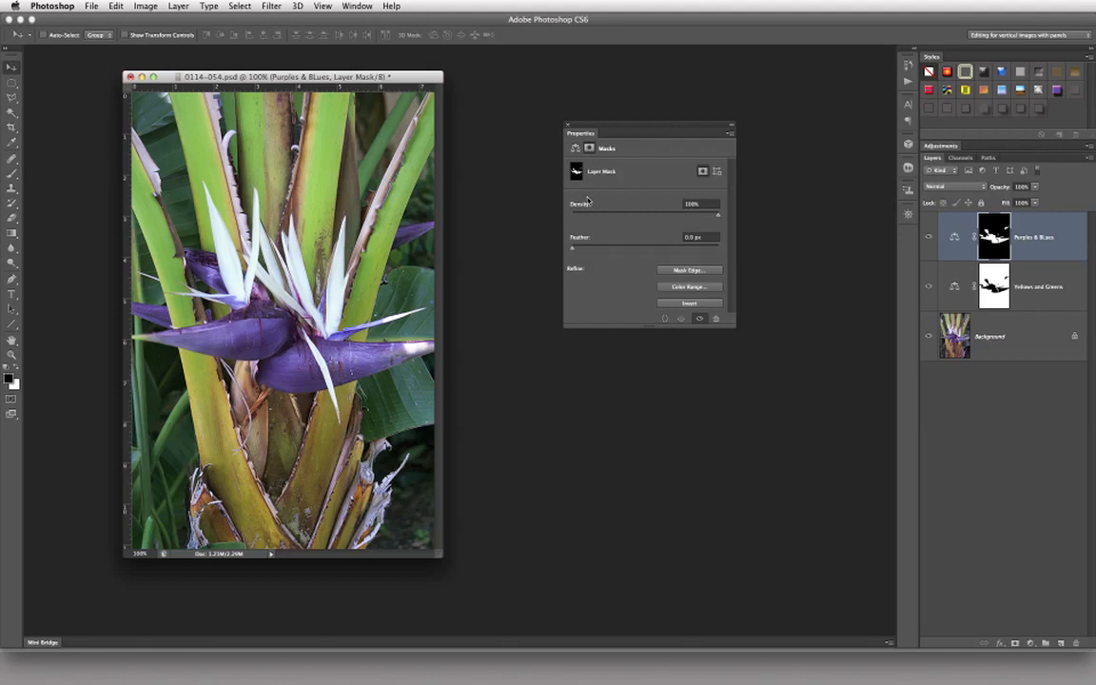
pyautogui.click(575, 147)
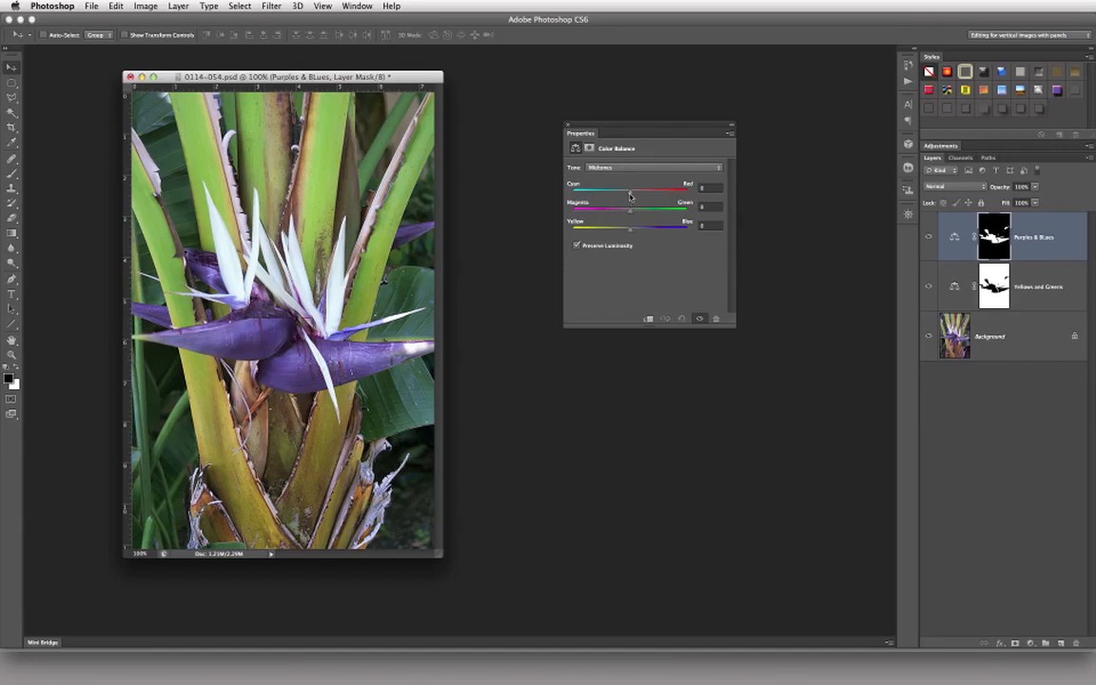
pyautogui.moveTo(628, 196); pyautogui.dragTo(622, 196)
pyautogui.moveTo(630, 211)
pyautogui.mouseDown()
pyautogui.moveTo(595, 218)
pyautogui.moveTo(666, 221)
pyautogui.moveTo(592, 219)
pyautogui.moveTo(671, 224)
pyautogui.moveTo(622, 223)
pyautogui.mouseUp()
pyautogui.moveTo(630, 229)
pyautogui.mouseDown()
pyautogui.moveTo(697, 236)
pyautogui.moveTo(646, 239)
pyautogui.mouseUp()
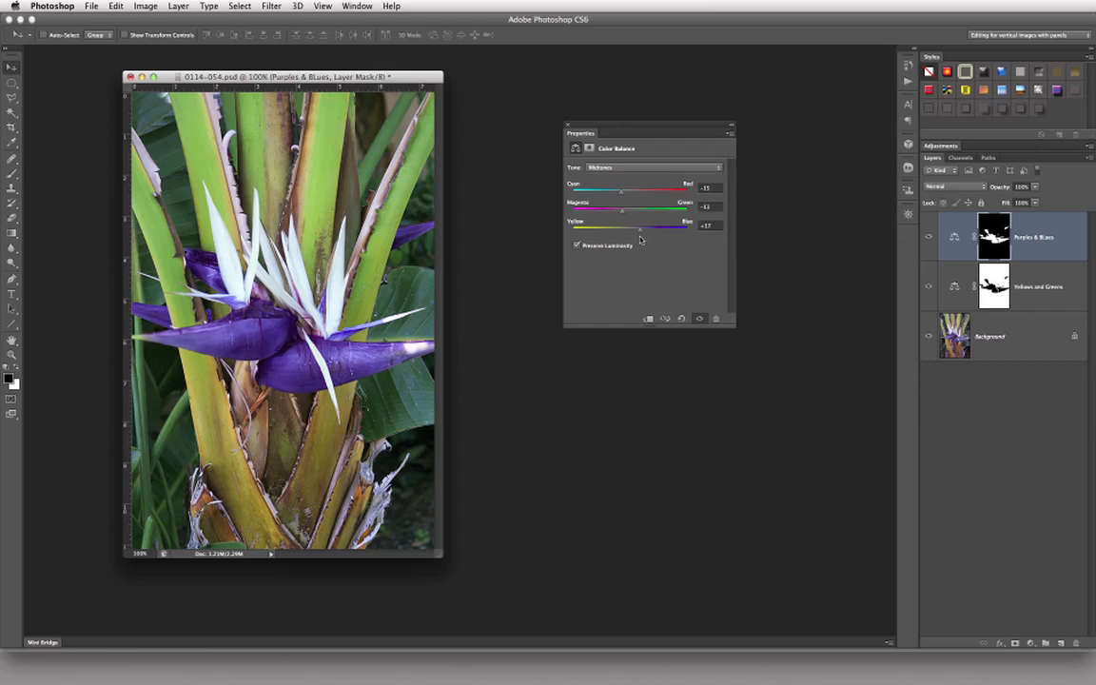
pyautogui.moveTo(645, 240); pyautogui.dragTo(640, 240)
pyautogui.click(721, 227)
pyautogui.click(715, 207)
pyautogui.hotkey('shift', 'Tab')
pyautogui.press('Tab')
# Step: Compare the flower's color with the Purples & BLues layer hidden and shown
pyautogui.click(929, 239)
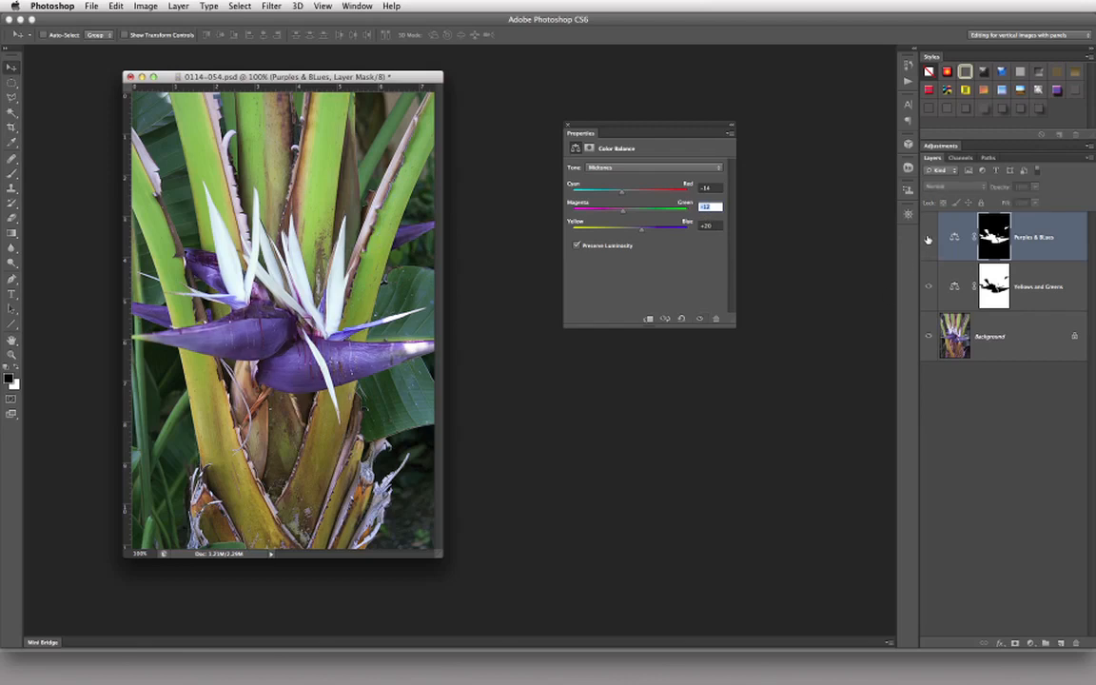
pyautogui.click(928, 239)
pyautogui.click(930, 239)
pyautogui.click(929, 239)
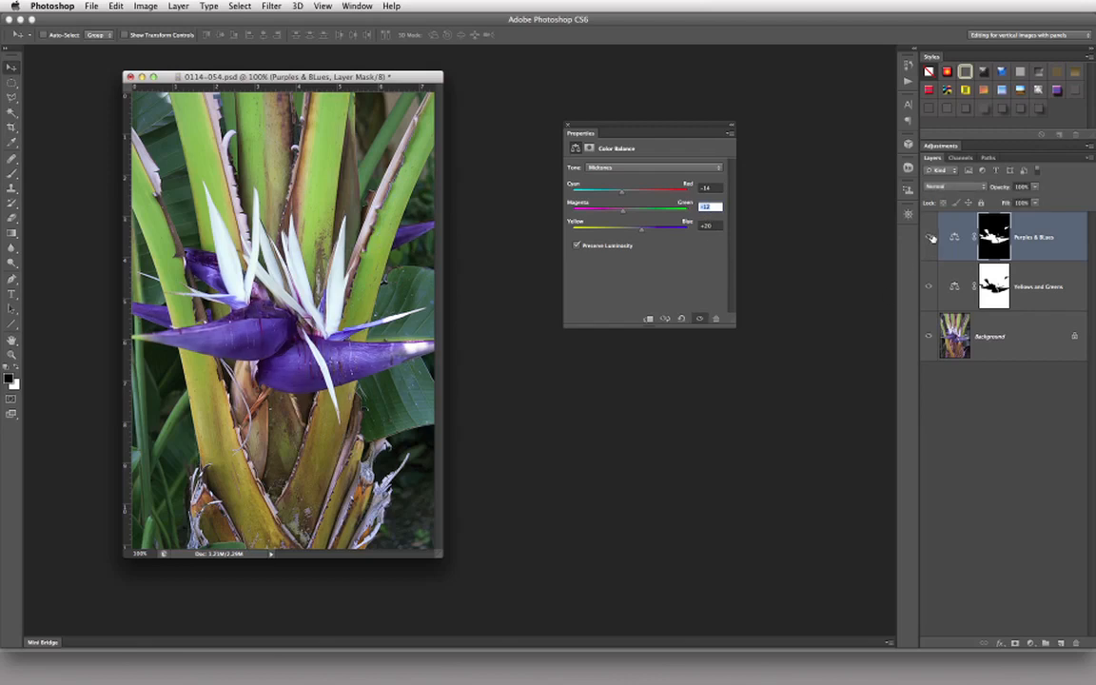
pyautogui.click(930, 239)
pyautogui.click(930, 239)
pyautogui.click(930, 238)
pyautogui.click(929, 239)
# Step: Show the Purples & BLues layer's Shadows and Highlights tone settings in turn
pyautogui.click(666, 167)
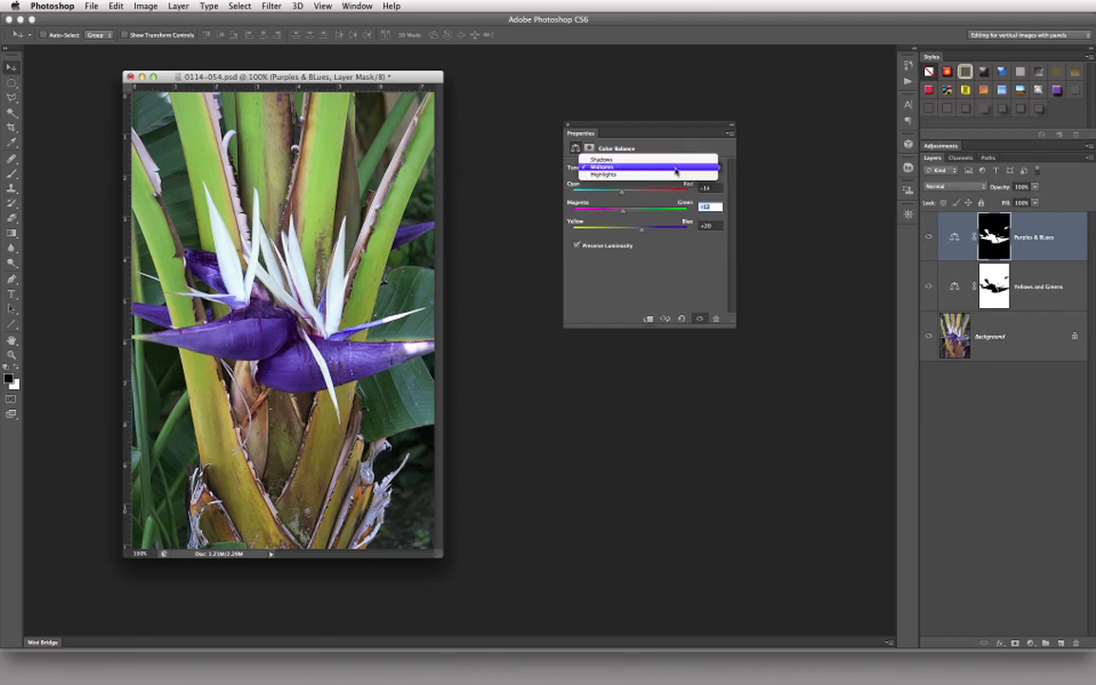
pyautogui.click(681, 160)
pyautogui.click(681, 168)
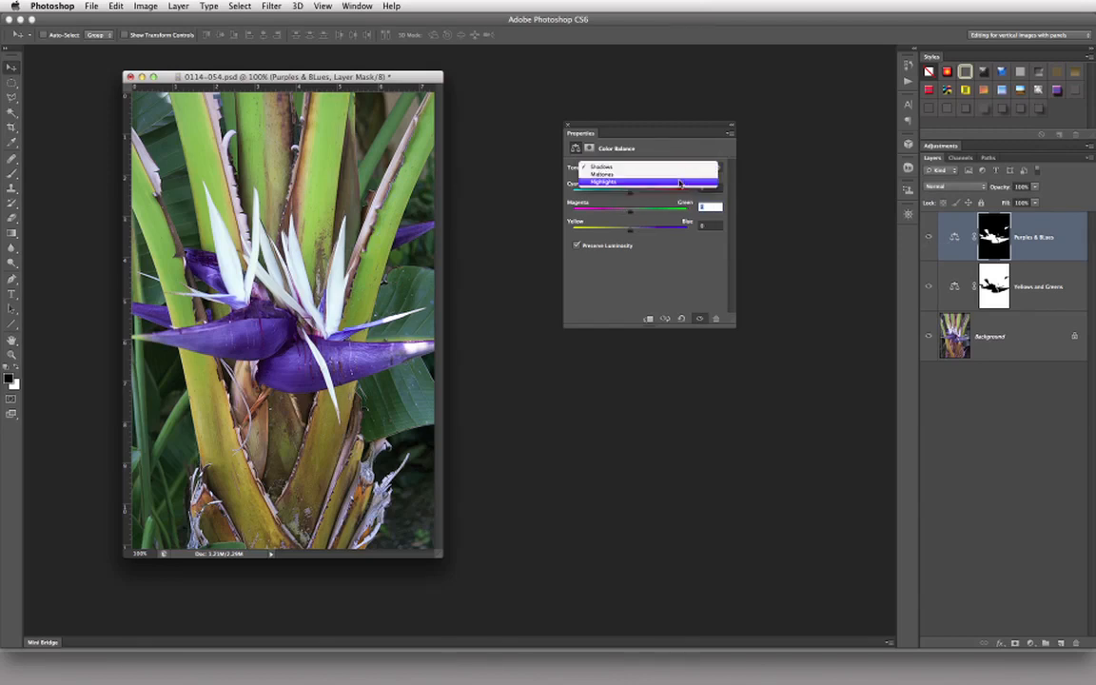
pyautogui.click(679, 183)
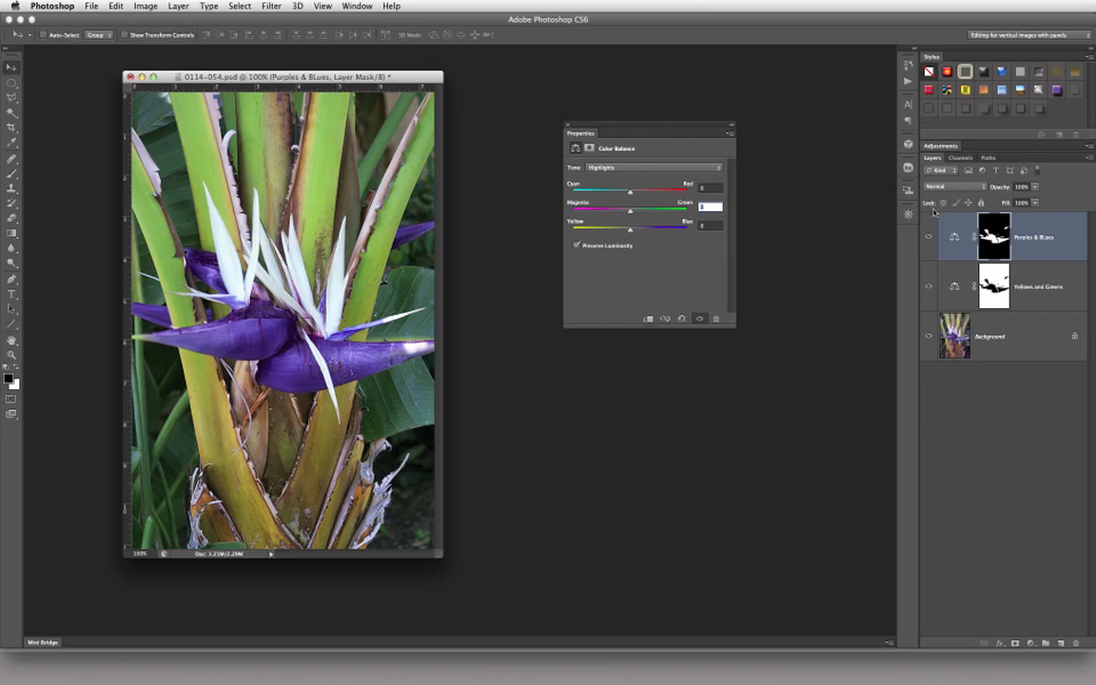
# Step: Compare the original Background alone with the image showing both adjustment layers
pyautogui.keyDown('alt'); pyautogui.click(928, 339); pyautogui.keyUp('alt')
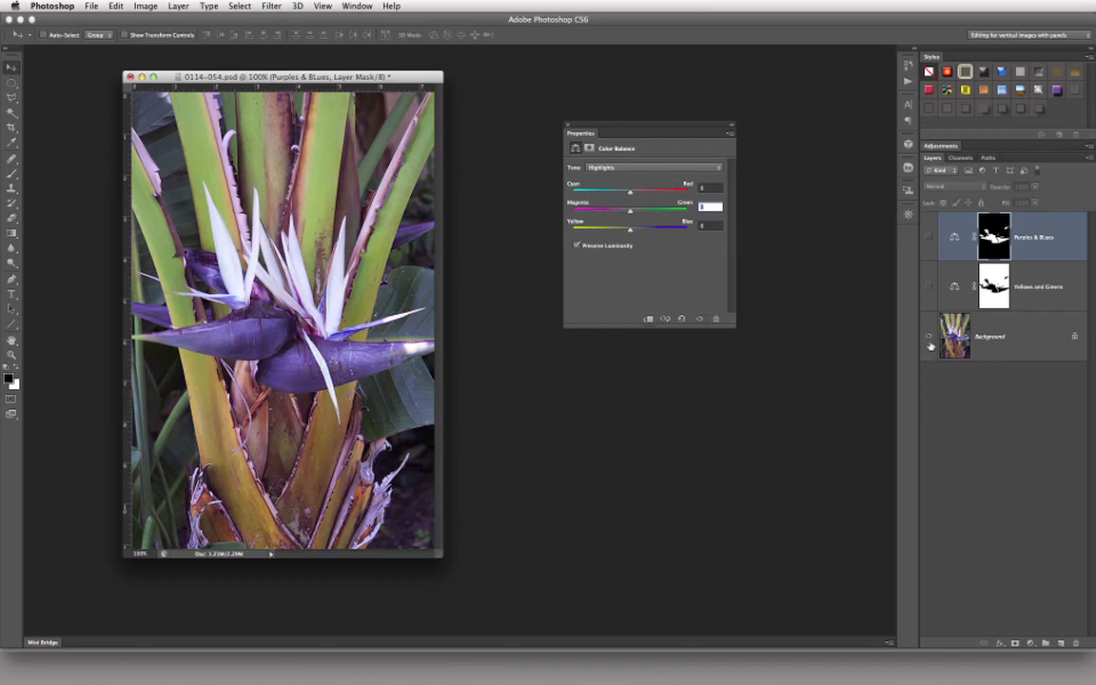
pyautogui.keyDown('alt'); pyautogui.click(928, 339); pyautogui.keyUp('alt')
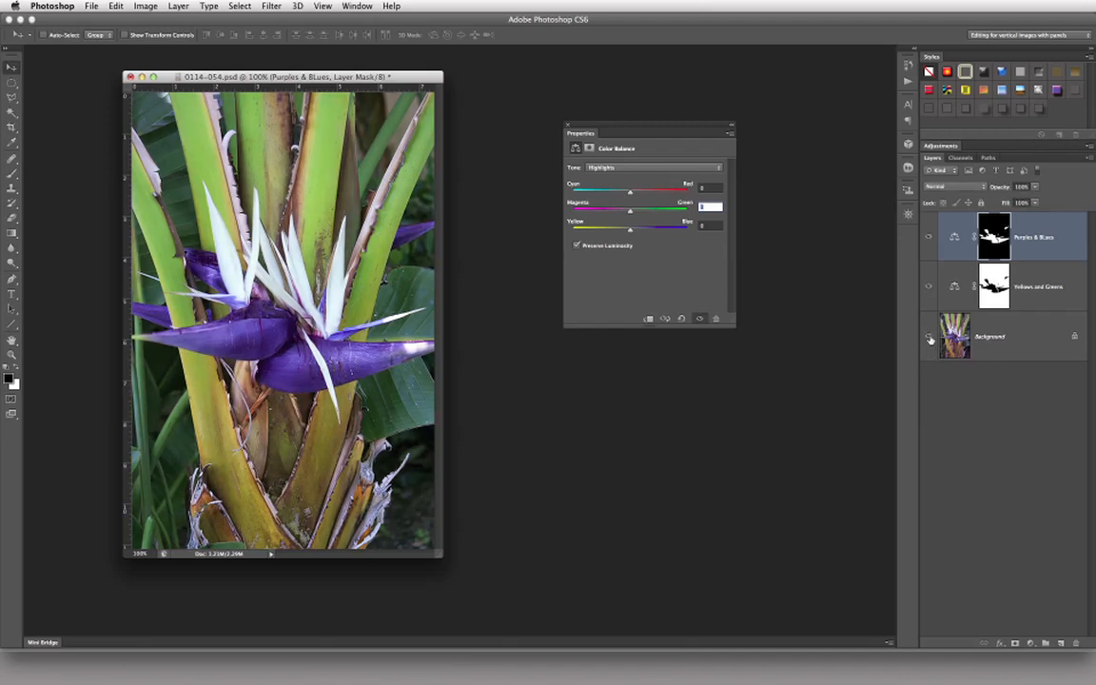
pyautogui.keyDown('alt'); pyautogui.click(929, 339); pyautogui.keyUp('alt')
pyautogui.keyDown('alt'); pyautogui.click(929, 340); pyautogui.keyUp('alt')
pyautogui.keyDown('alt'); pyautogui.click(929, 341); pyautogui.keyUp('alt')
pyautogui.keyDown('alt'); pyautogui.click(929, 338); pyautogui.keyUp('alt')
# Step: Hide the Purples & BLues layer and add a Hue/Saturation adjustment layer above it
pyautogui.click(928, 238)
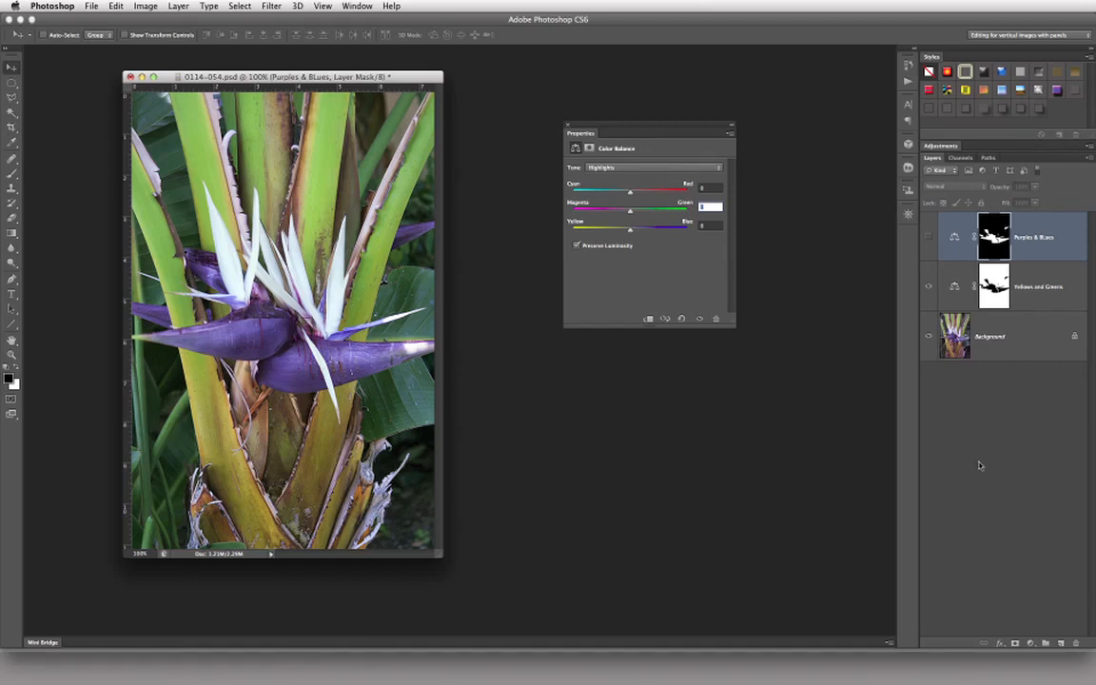
pyautogui.click(1031, 643)
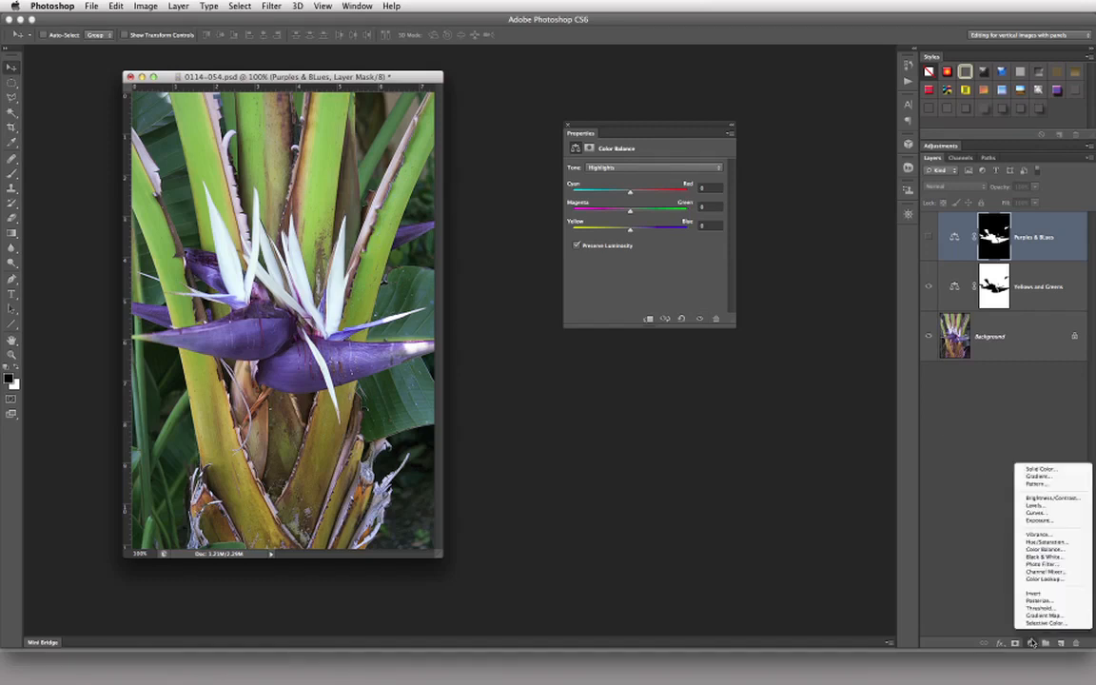
pyautogui.click(1042, 542)
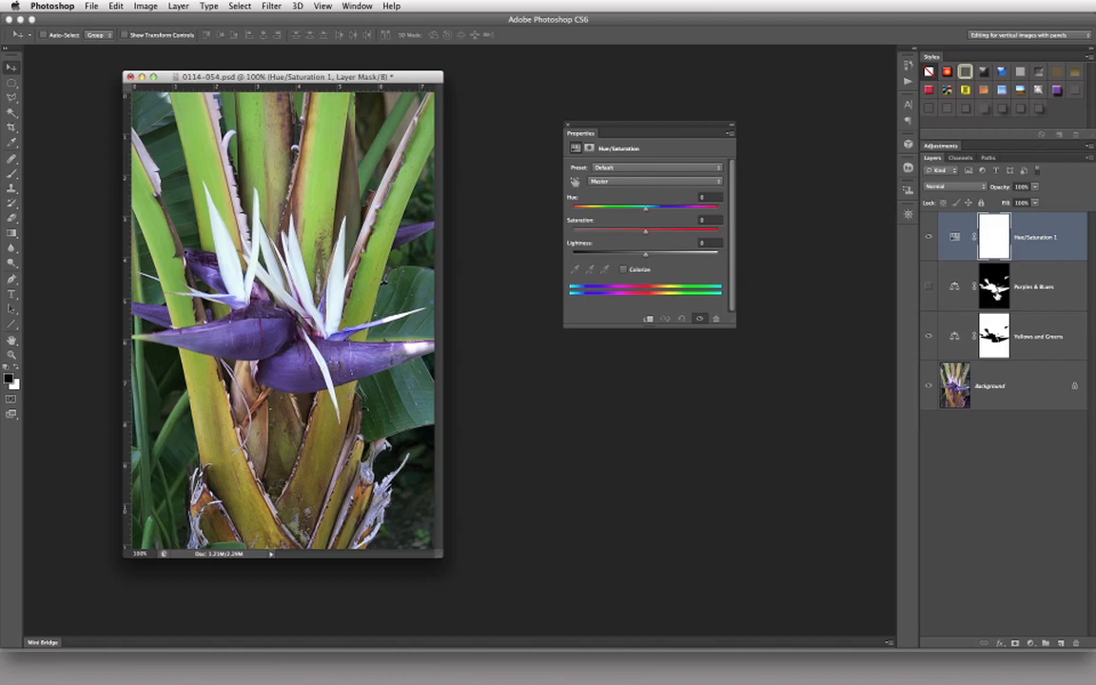
# Step: Replace the Hue/Saturation layer's mask with the flower mask from the Purples & BLues layer
pyautogui.moveTo(997, 293); pyautogui.dragTo(996, 237)
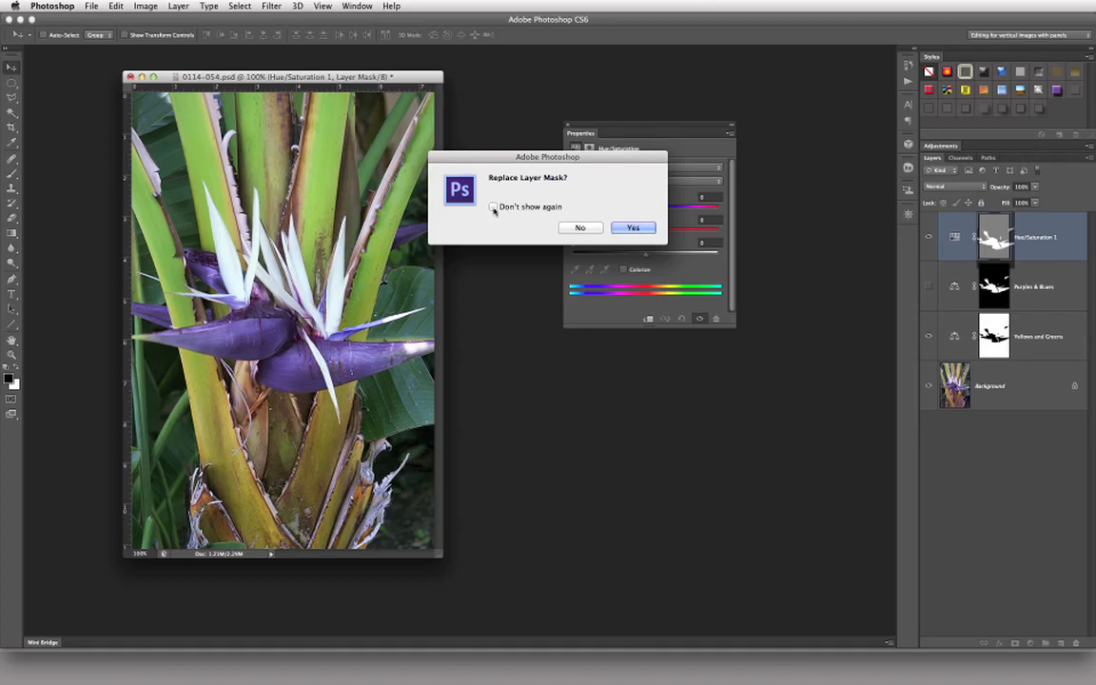
pyautogui.click(635, 229)
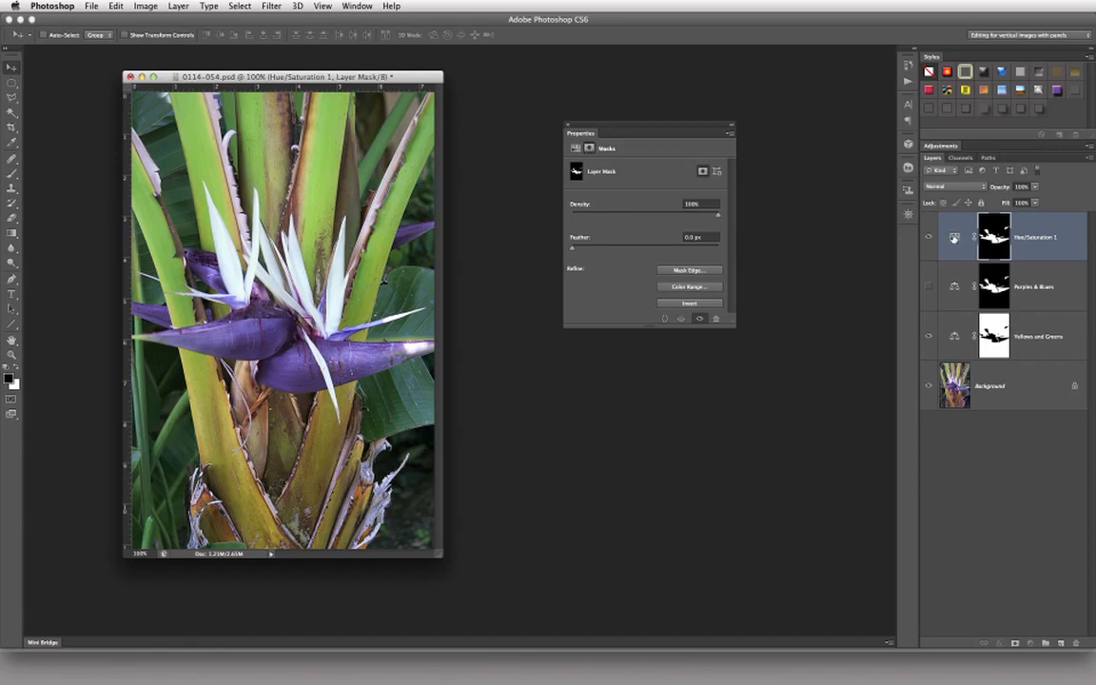
# Step: Try a strong positive Hue shift that turns the masked flower red, and reset the Hue to 0
pyautogui.click(954, 237)
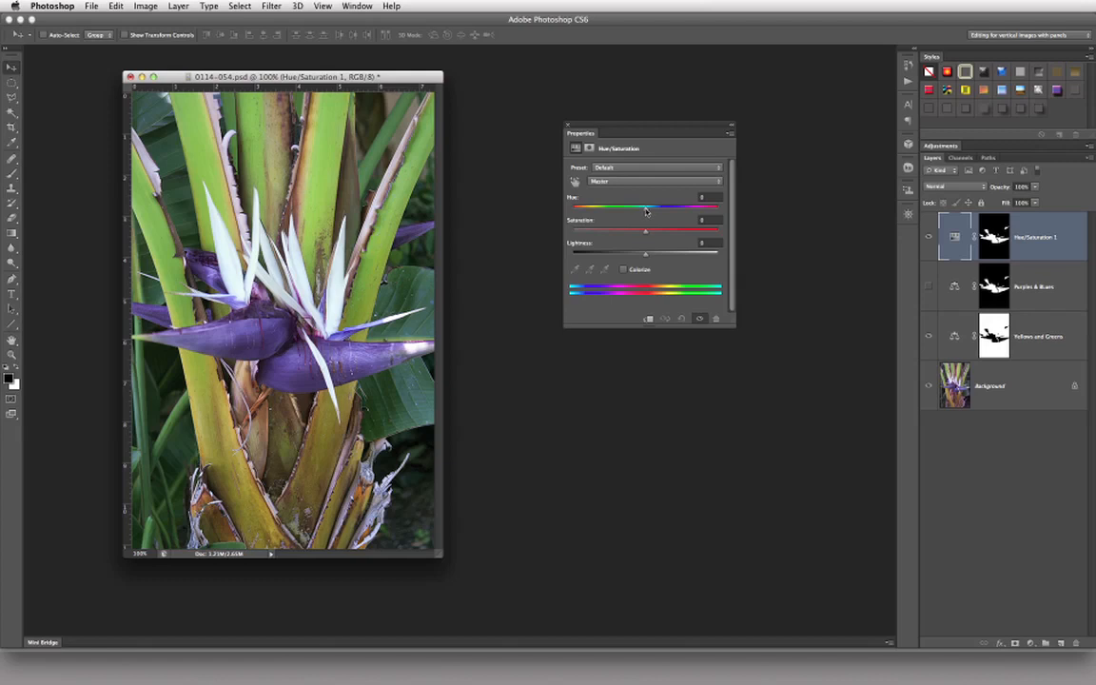
pyautogui.moveTo(641, 207); pyautogui.dragTo(700, 222)
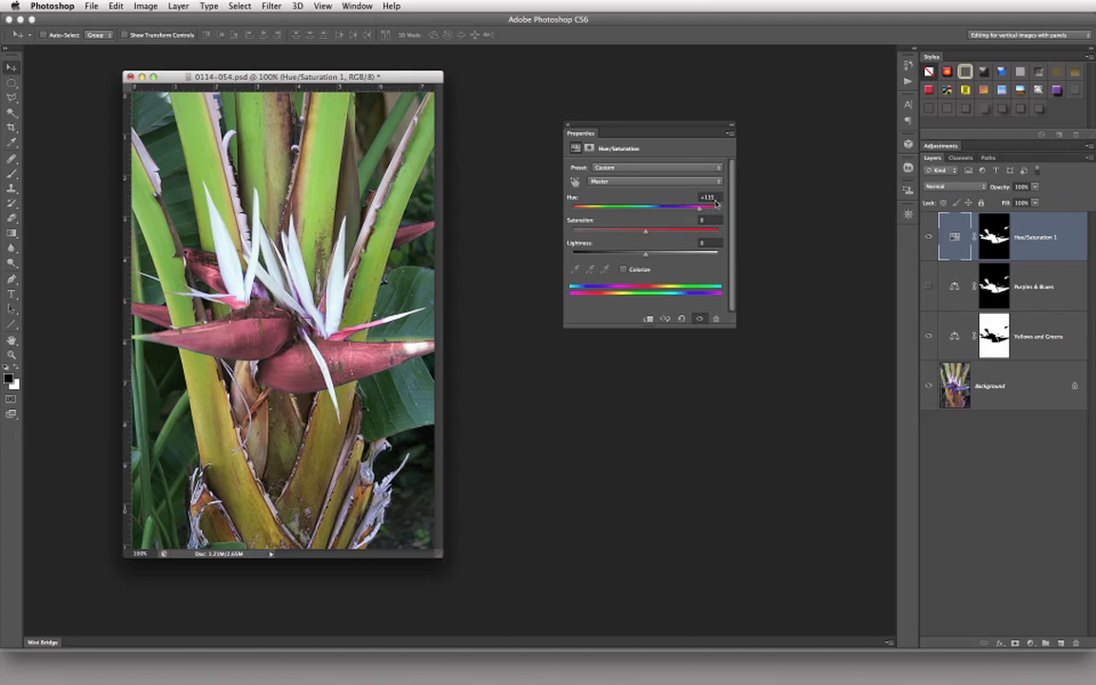
pyautogui.click(688, 197)
pyautogui.write('0')
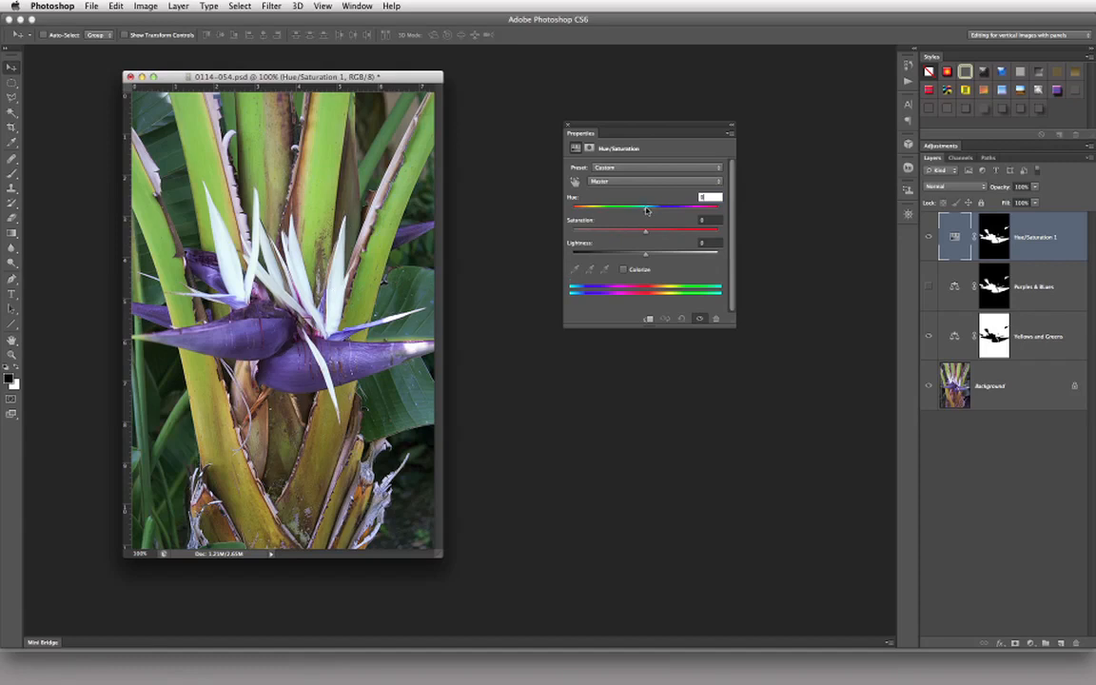
# Step: Disable the Hue/Saturation layer's mask and try a Hue shift of about +120 on the whole image
pyautogui.moveTo(645, 209)
pyautogui.mouseDown()
pyautogui.moveTo(723, 208)
pyautogui.moveTo(645, 211)
pyautogui.mouseUp()
pyautogui.write('0')
pyautogui.keyDown('shift'); pyautogui.click(1000, 237); pyautogui.keyUp('shift')
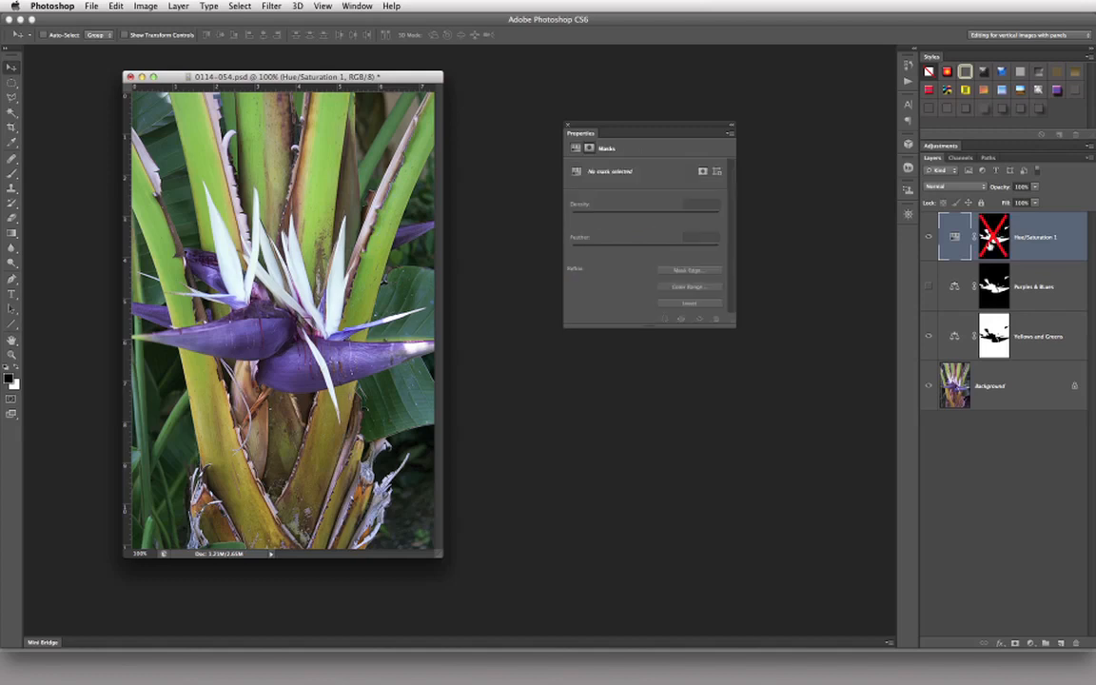
pyautogui.click(576, 147)
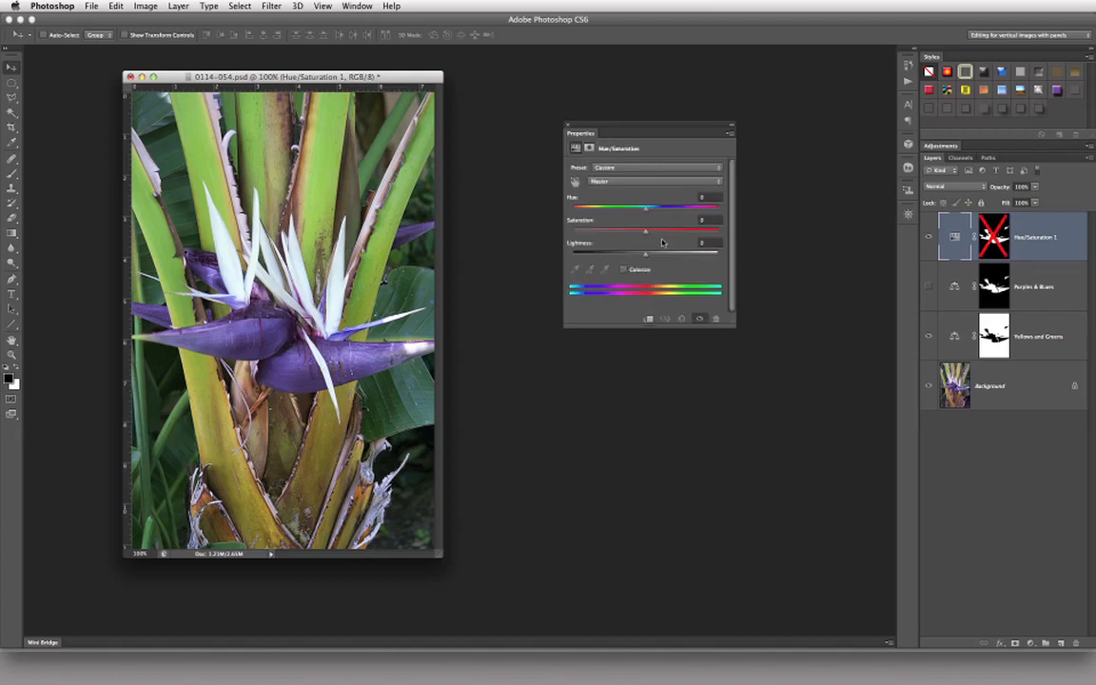
pyautogui.moveTo(646, 207); pyautogui.dragTo(681, 218)
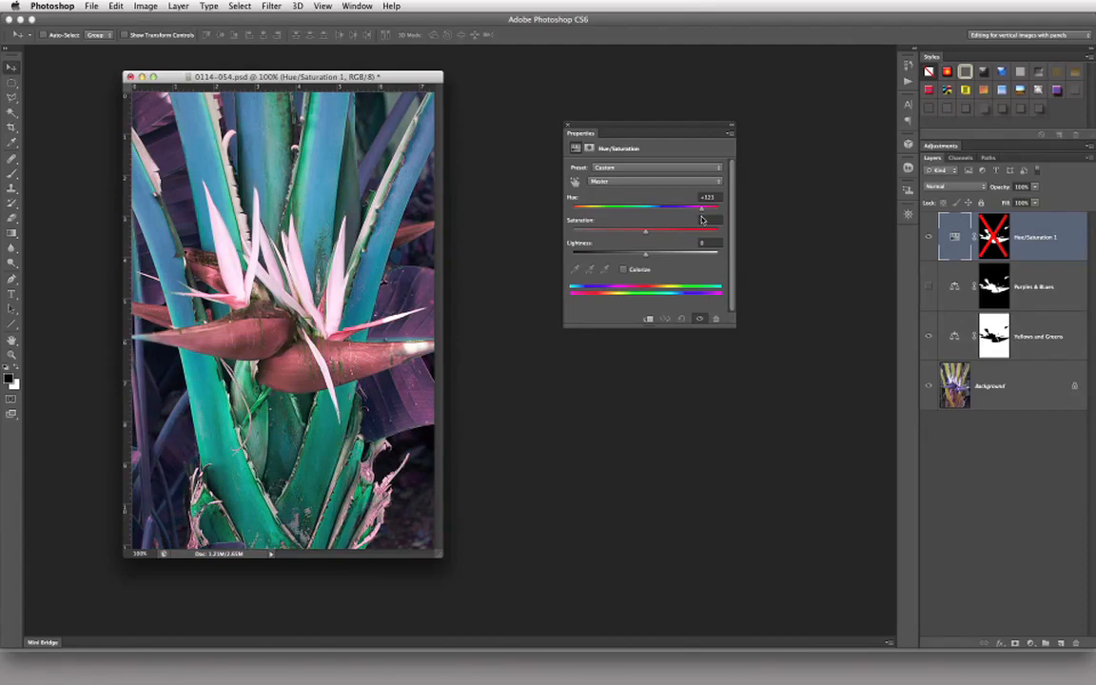
# Step: Reset the Hue to 0 and re-enable the Hue/Saturation layer's mask, returning to the adjustment settings
pyautogui.moveTo(701, 219); pyautogui.dragTo(647, 221)
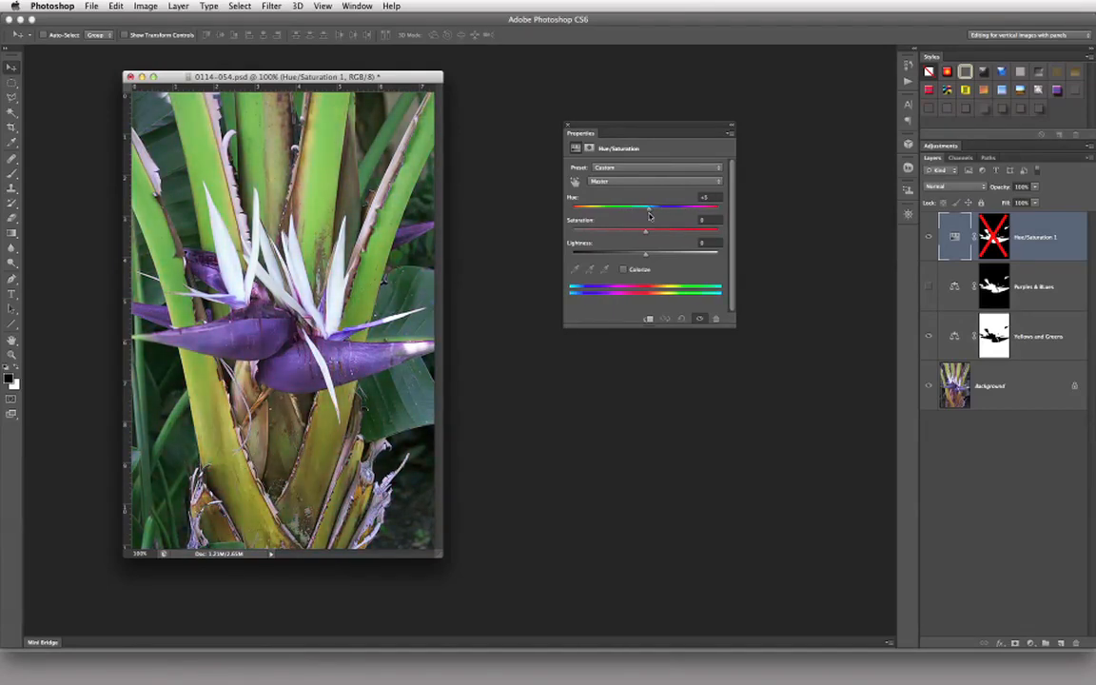
pyautogui.click(707, 197)
pyautogui.click(993, 238)
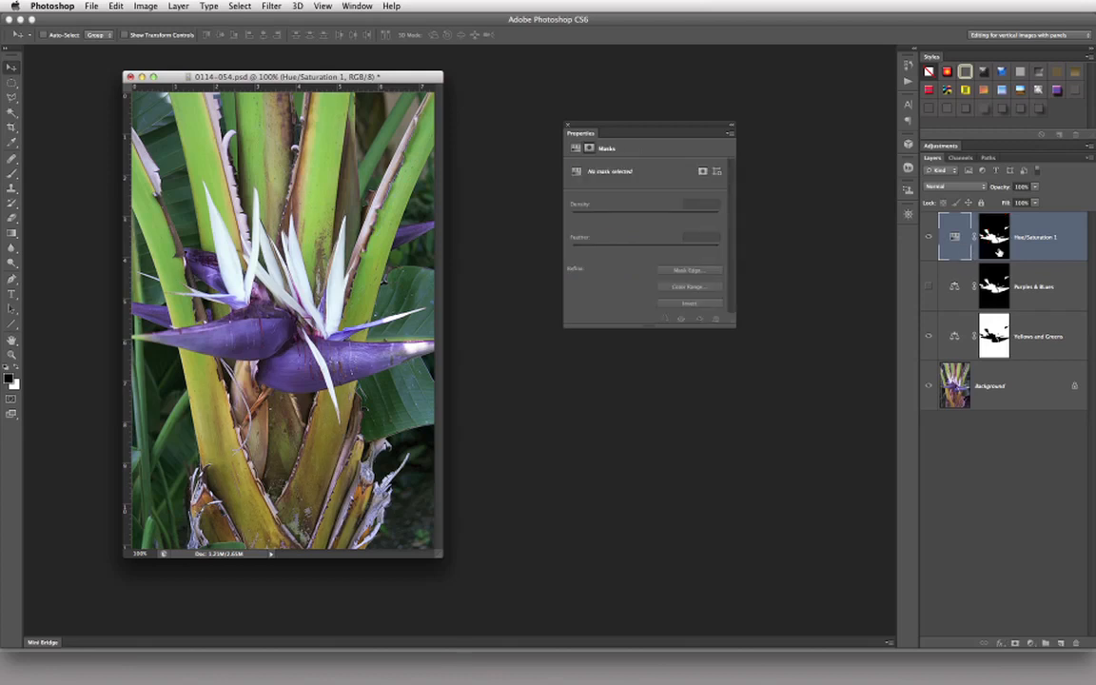
pyautogui.click(574, 149)
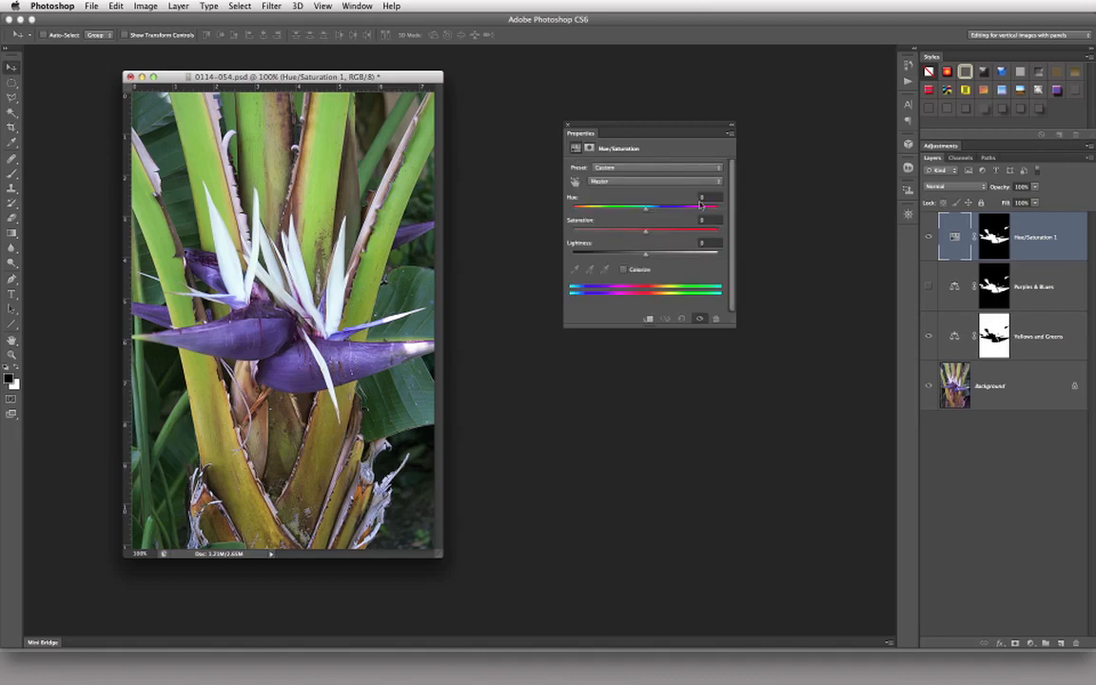
# Step: Limit the Hue/Saturation adjustment to Blues and set its Hue to +6 and Saturation to +20
pyautogui.click(670, 182)
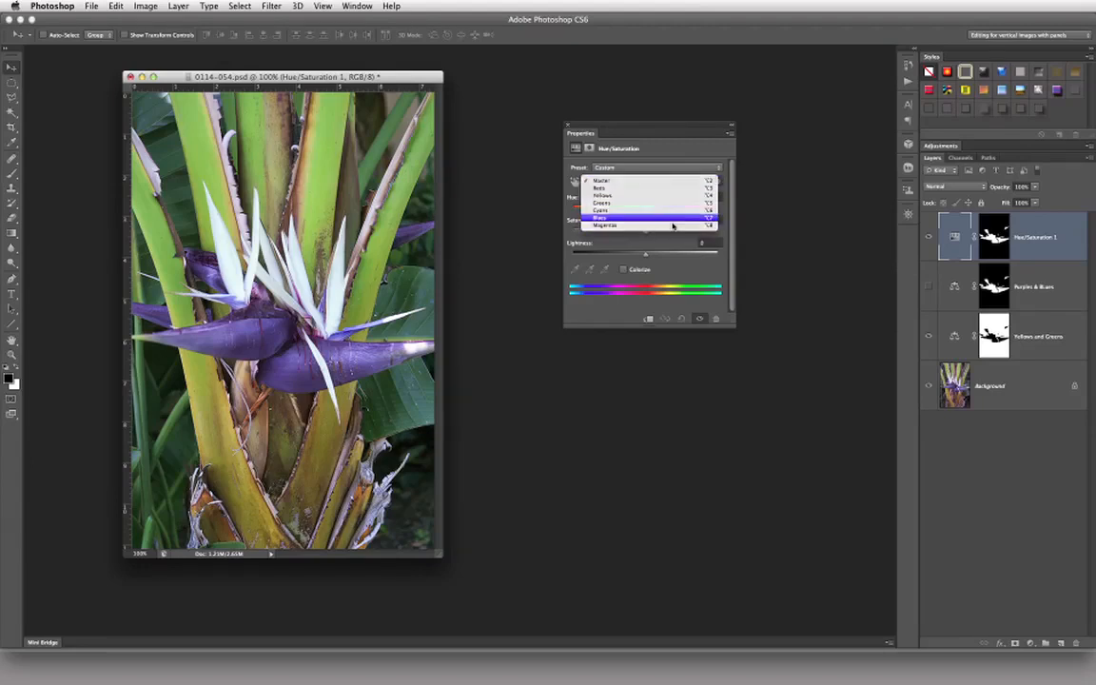
pyautogui.click(670, 221)
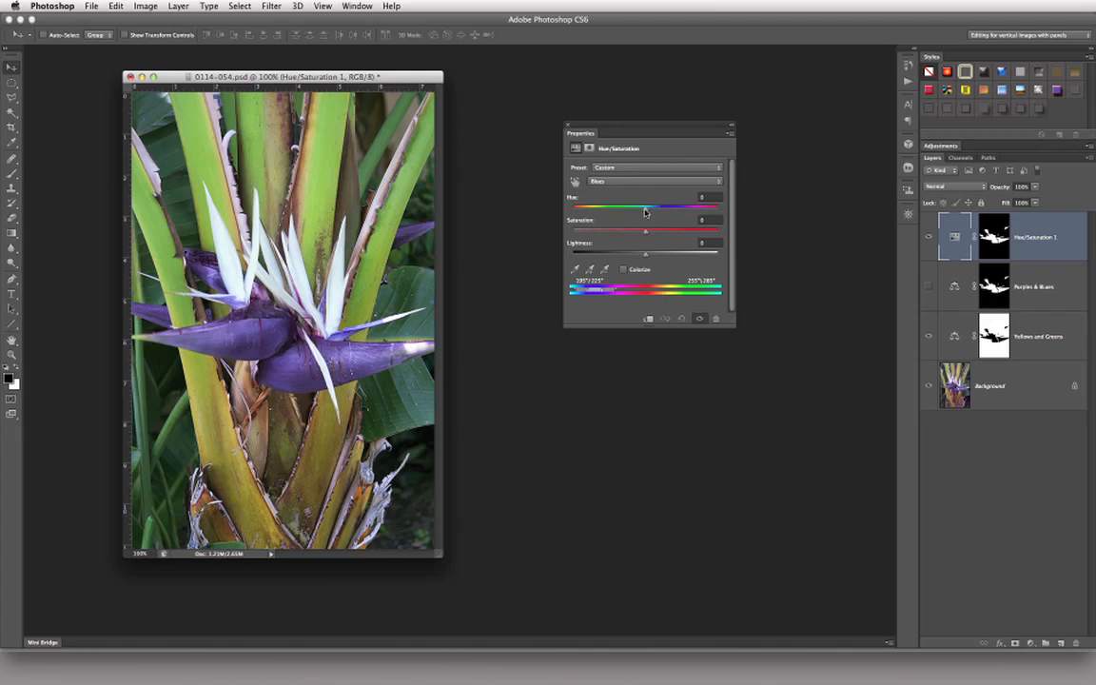
pyautogui.moveTo(645, 234); pyautogui.dragTo(649, 207)
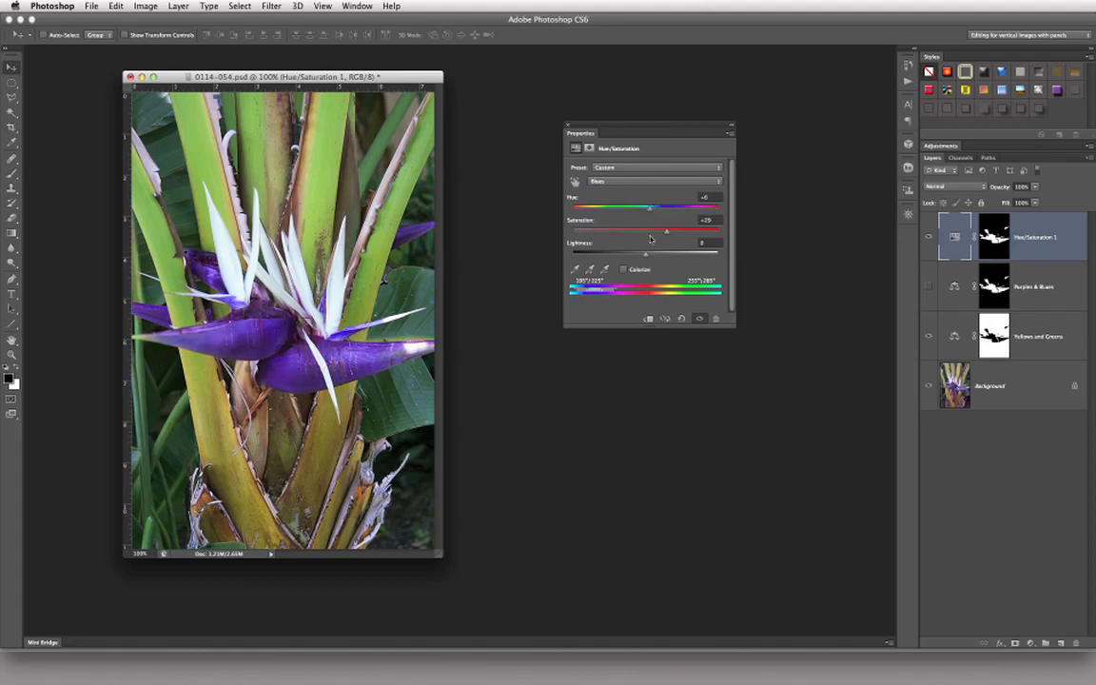
pyautogui.moveTo(667, 233); pyautogui.dragTo(721, 228)
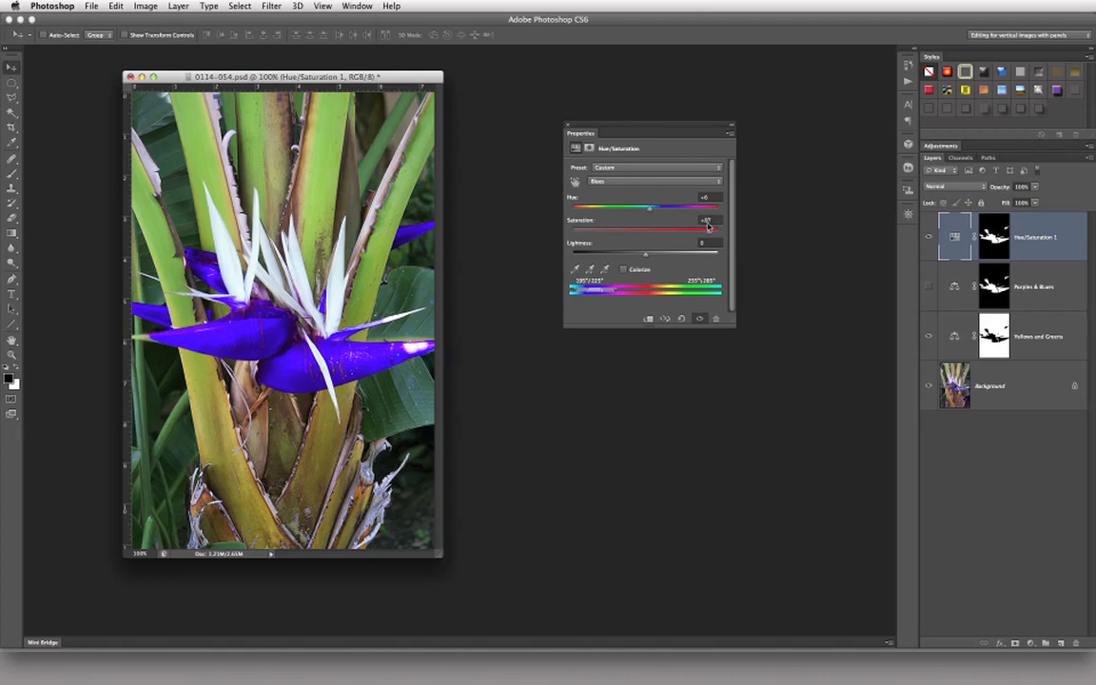
pyautogui.moveTo(721, 228); pyautogui.dragTo(659, 230)
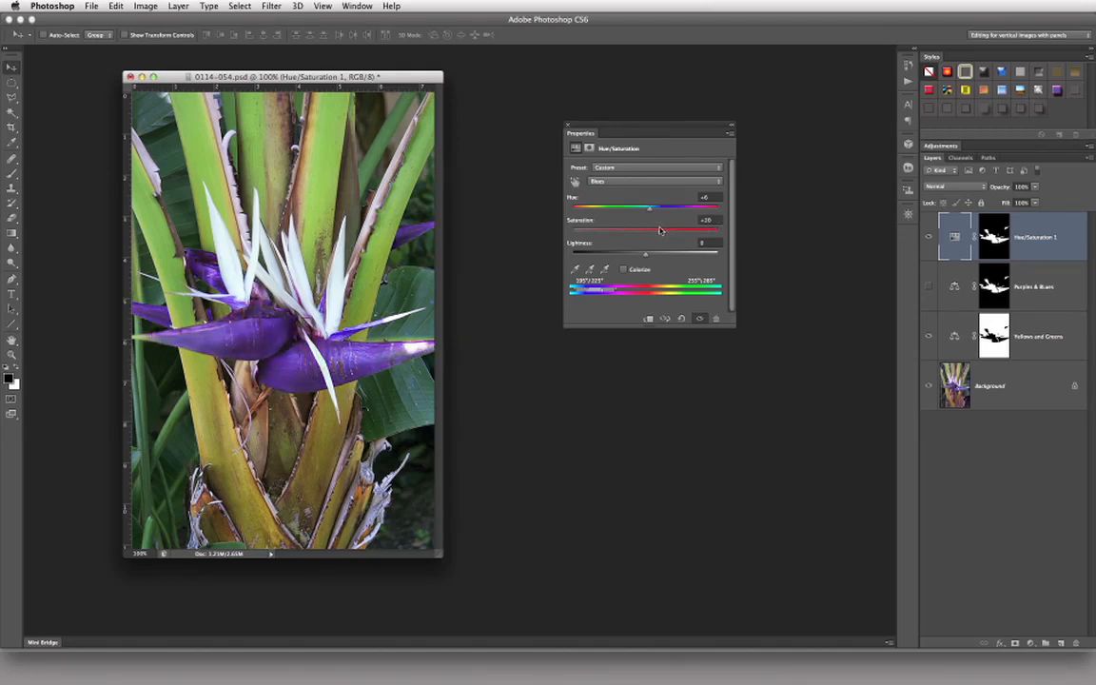
# Step: Compare the flower with and without the Hue/Saturation layer by toggling the layer's visibility
pyautogui.click(928, 237)
pyautogui.click(929, 236)
pyautogui.click(930, 234)
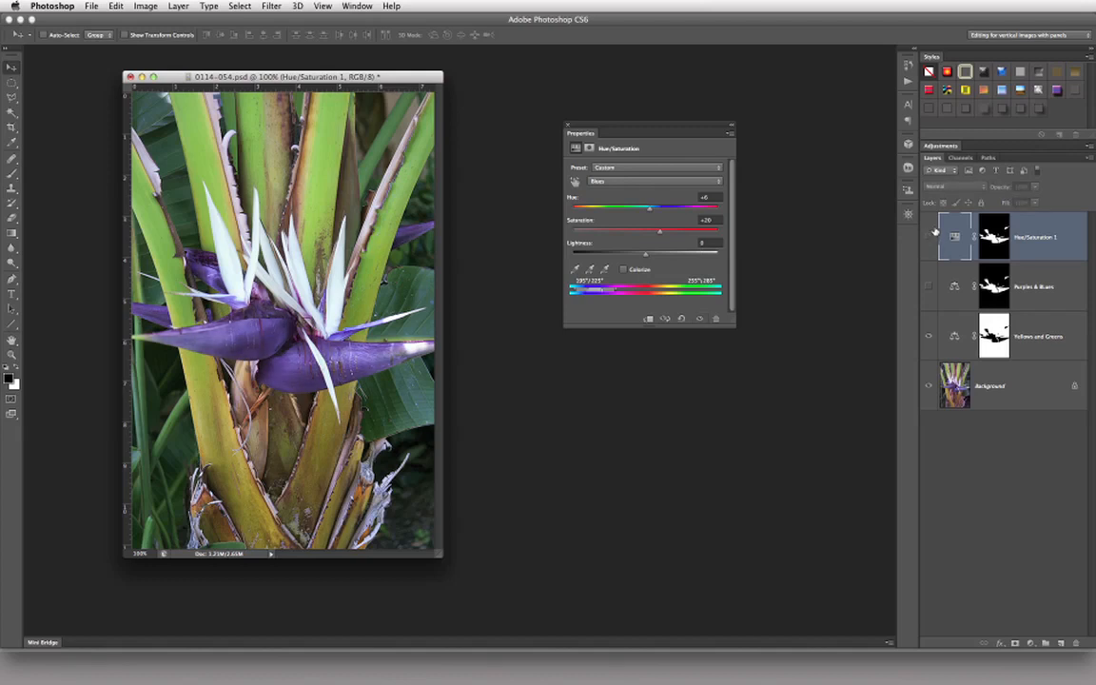
pyautogui.click(929, 236)
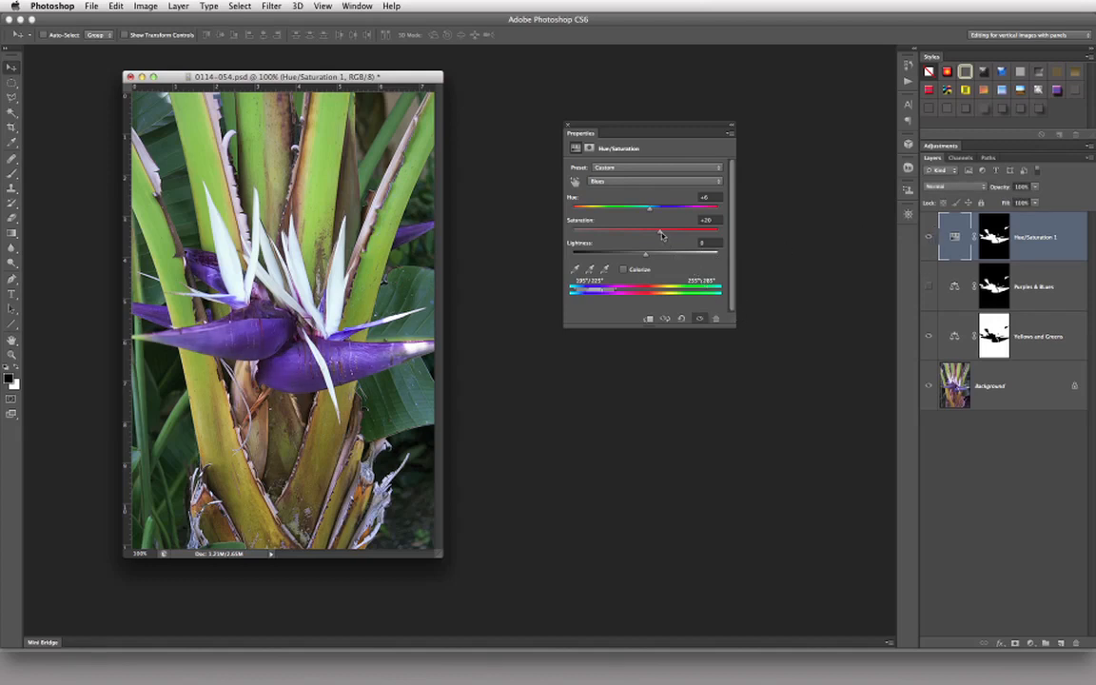
# Step: Raise the Blues Saturation to +28 and view the available Hue/Saturation presets without applying one
pyautogui.moveTo(659, 233); pyautogui.dragTo(664, 234)
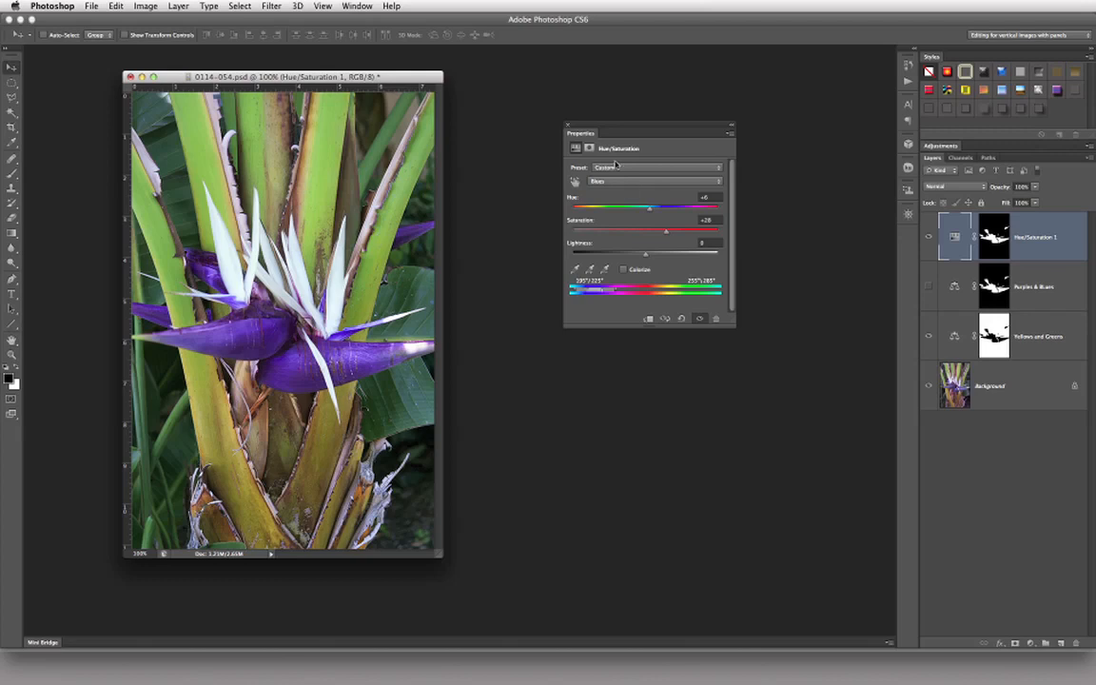
pyautogui.click(700, 168)
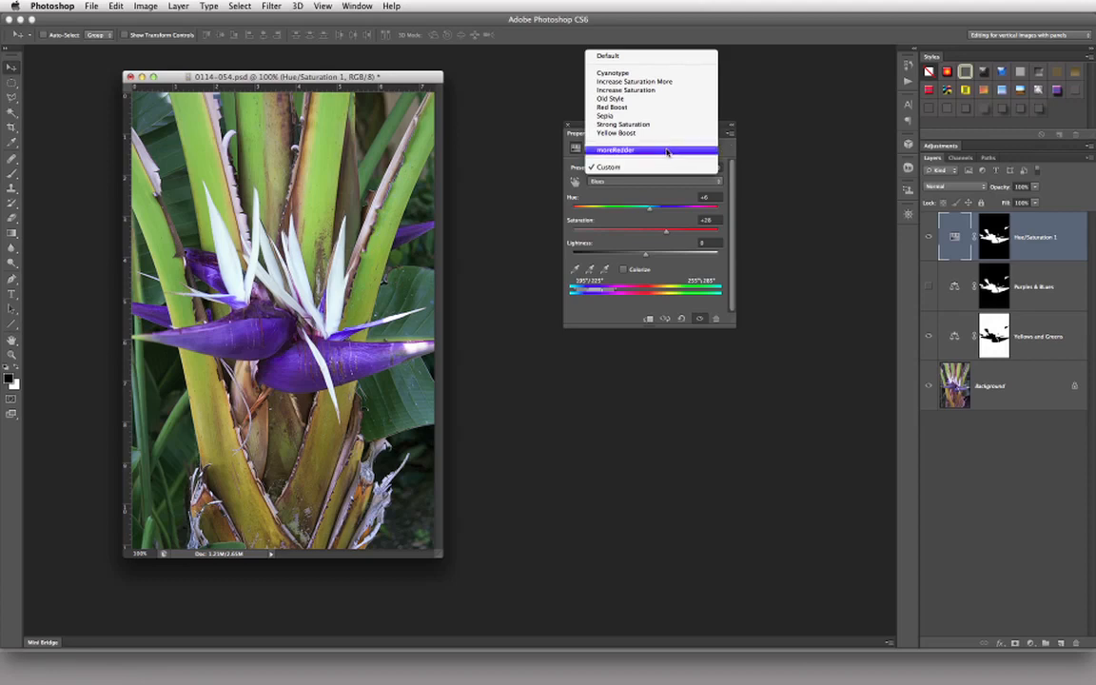
pyautogui.click(731, 144)
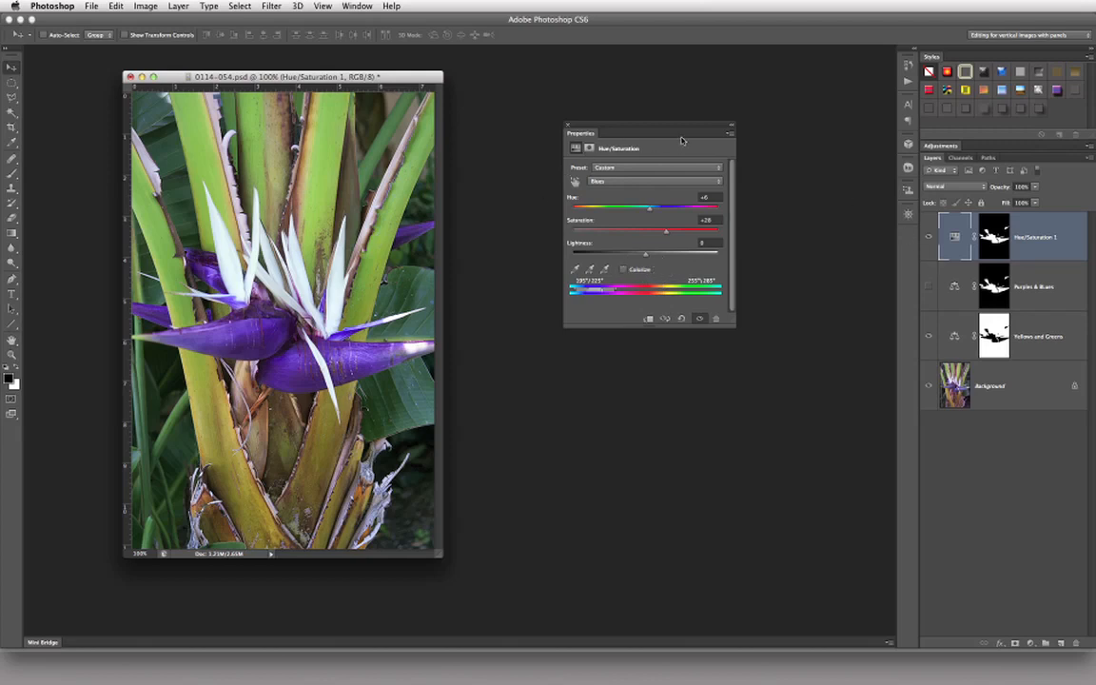
# Step: Compare the flower under the Purples & BLues and Hue/Saturation layers, together and separately, leaving only Purples & BLues hidden
pyautogui.click(929, 286)
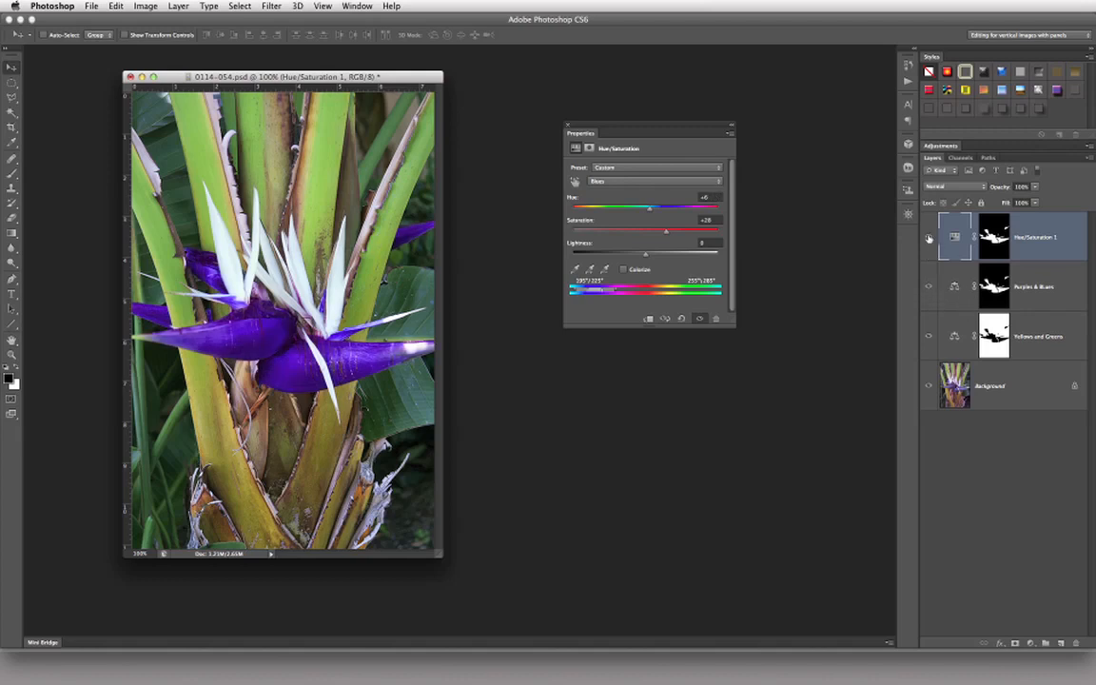
pyautogui.click(928, 239)
pyautogui.click(929, 285)
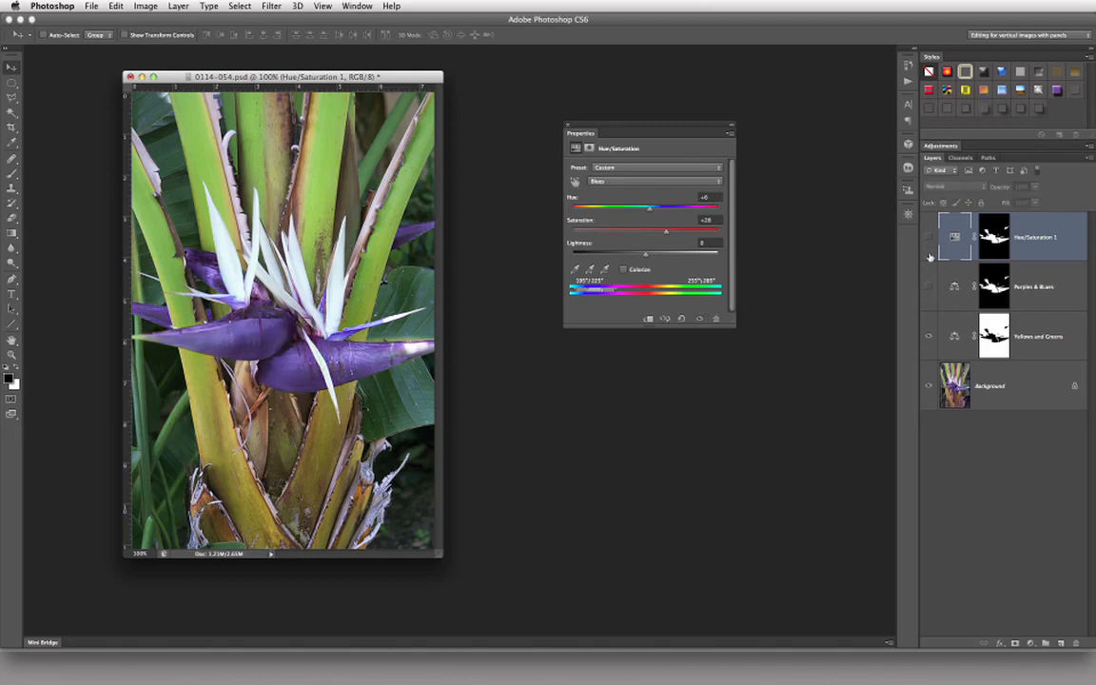
pyautogui.click(928, 237)
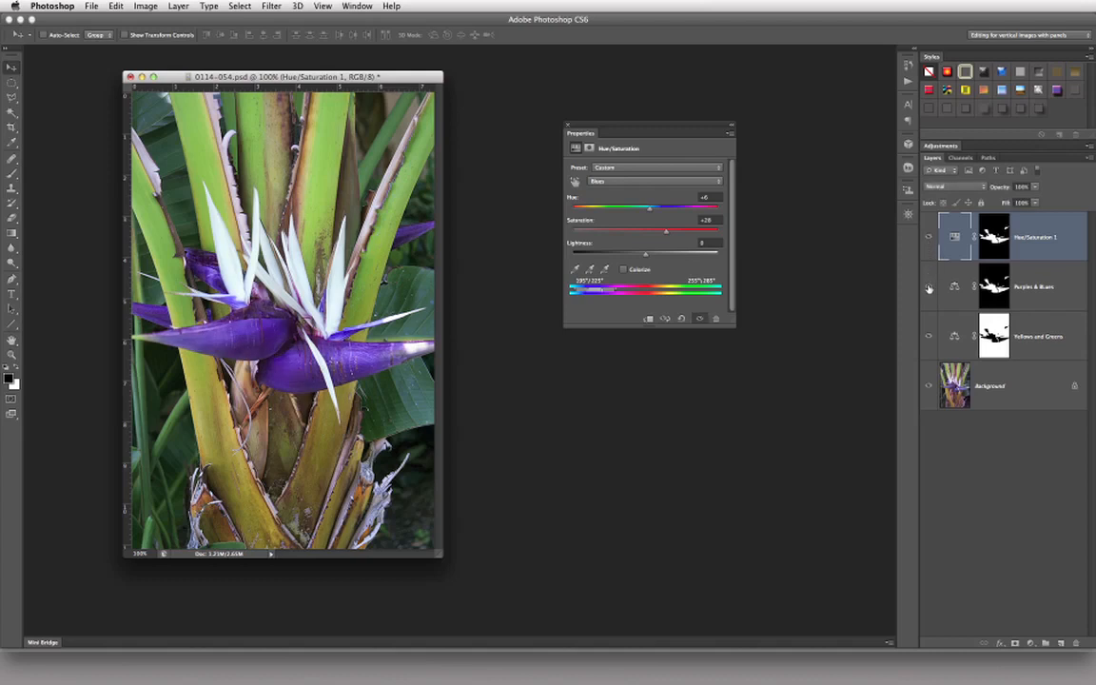
pyautogui.click(928, 287)
pyautogui.click(930, 240)
pyautogui.click(929, 287)
pyautogui.click(929, 239)
pyautogui.click(929, 285)
pyautogui.click(930, 287)
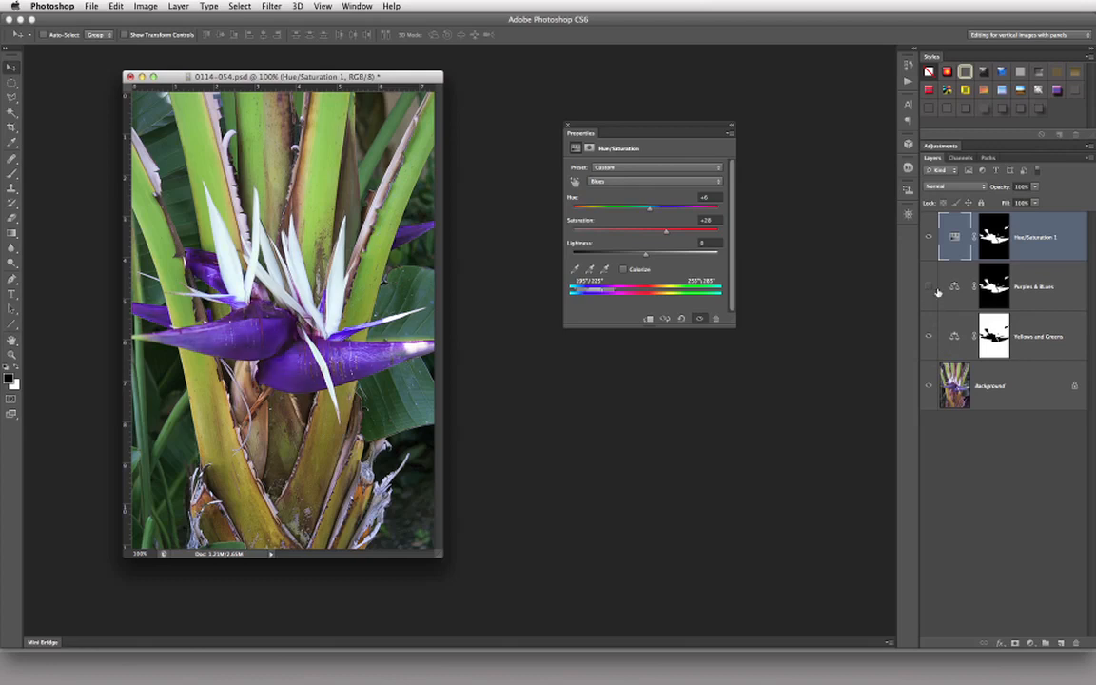